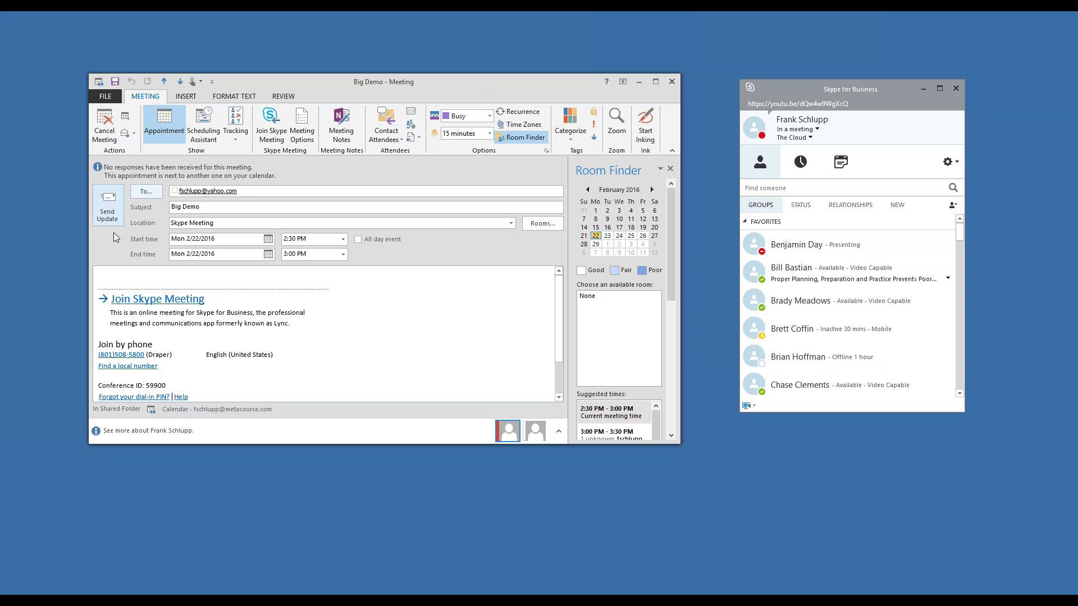
left_click(246, 192)
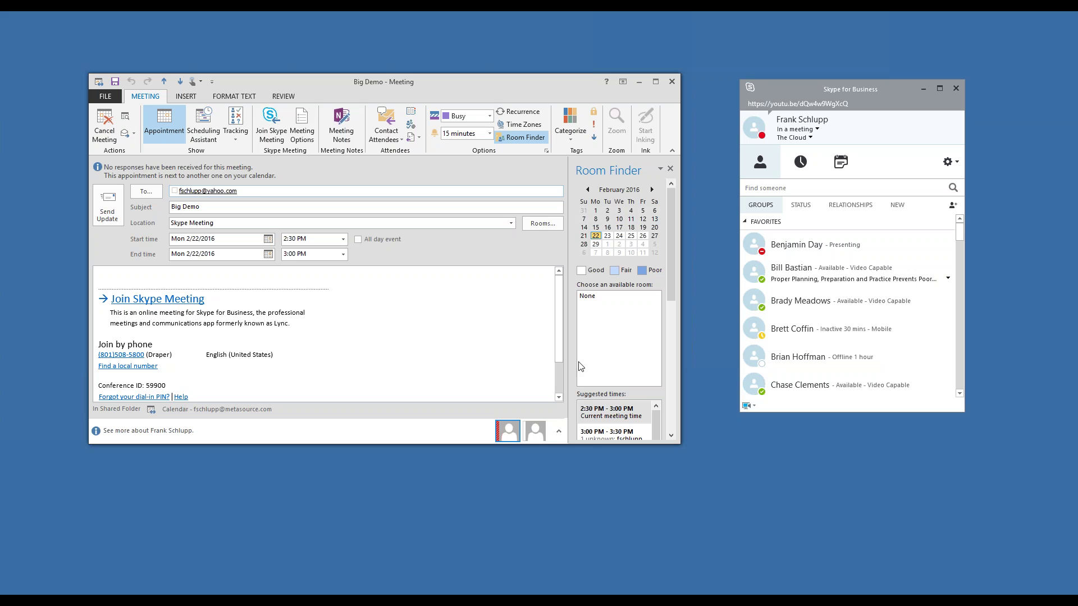
scroll(557, 352, "down", 2)
scroll(554, 331, "up", 2)
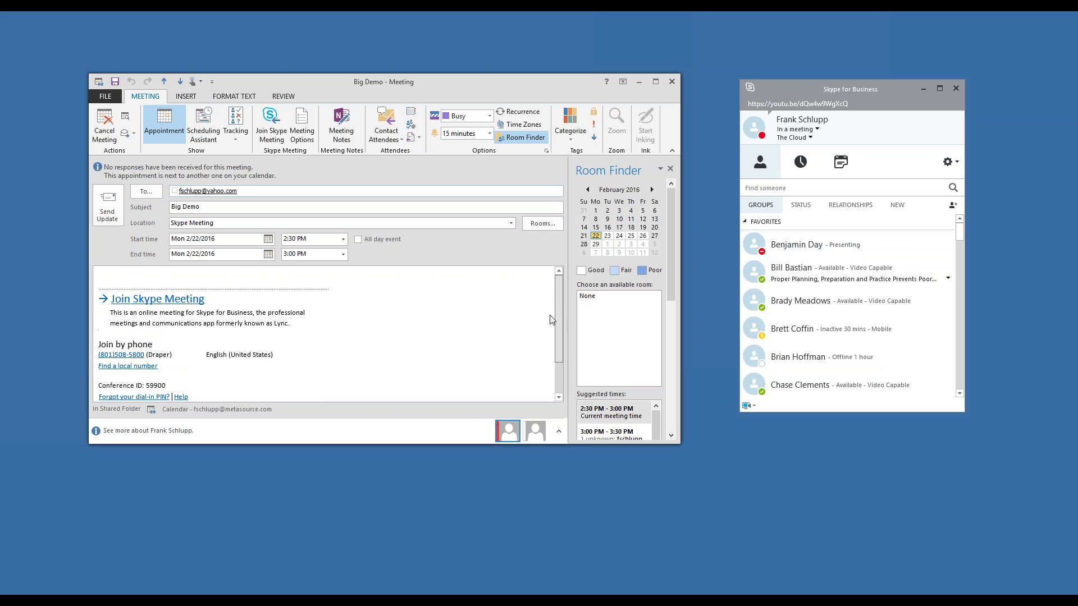
left_click(175, 307)
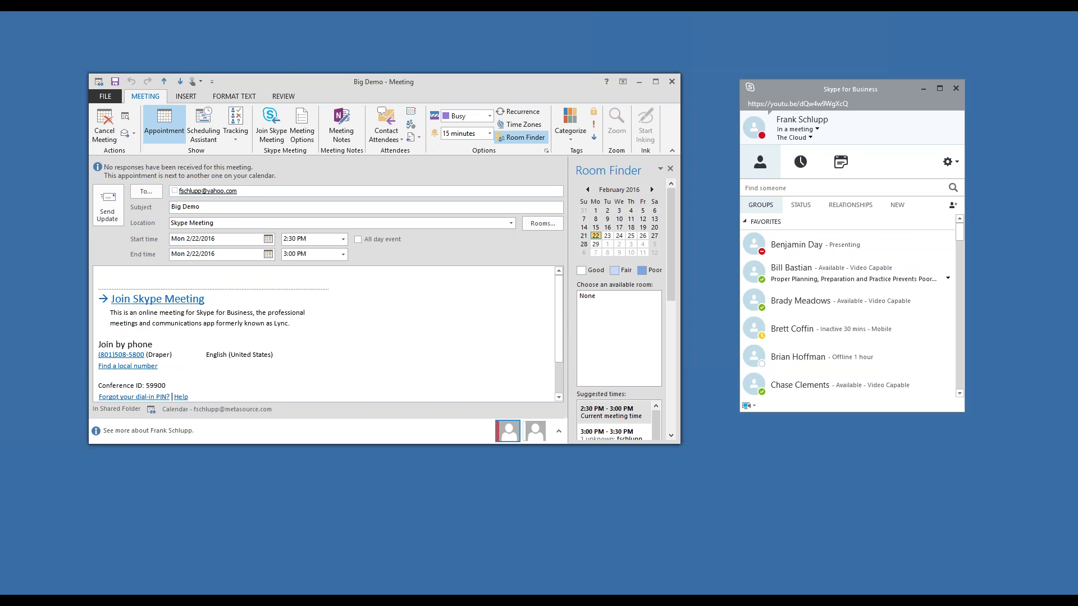
Step: Join today's Big Demo meeting from the Skype for Business meeting list and maximize its conversation window
left_click(838, 168)
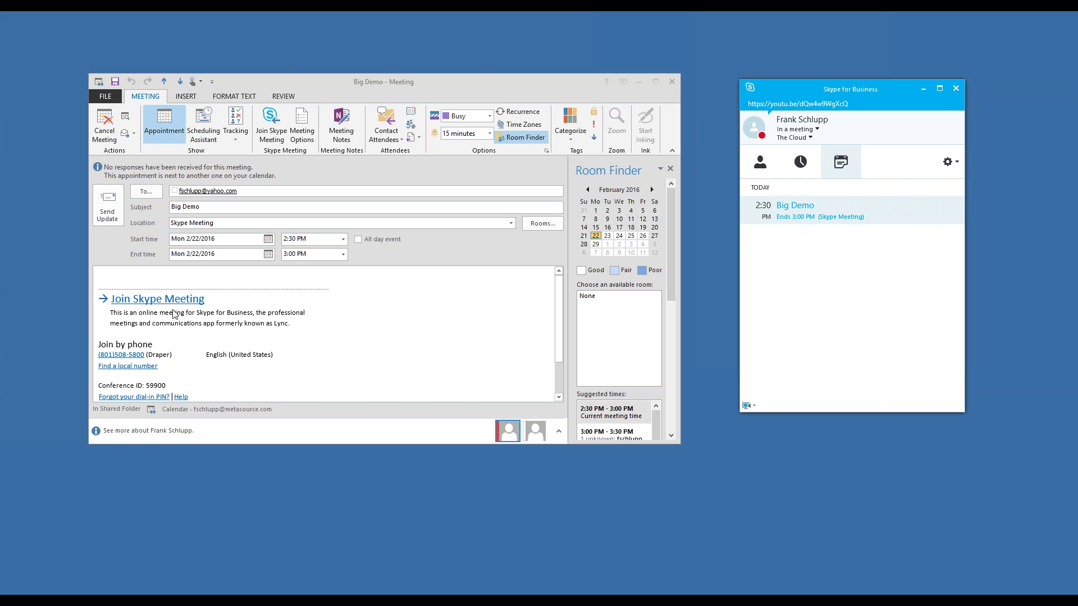
double_click(810, 216)
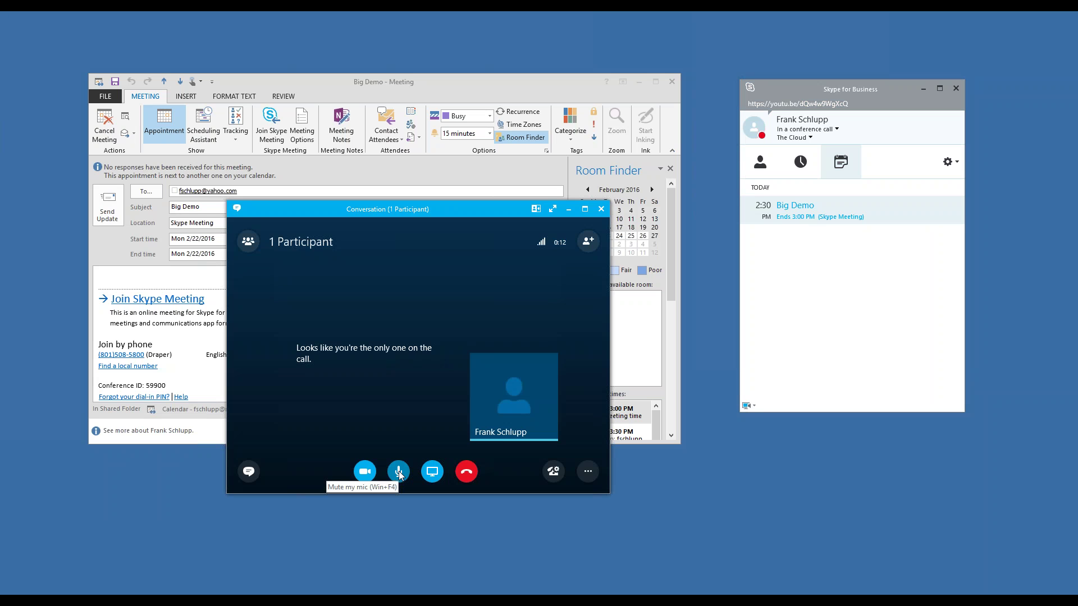
left_click(584, 209)
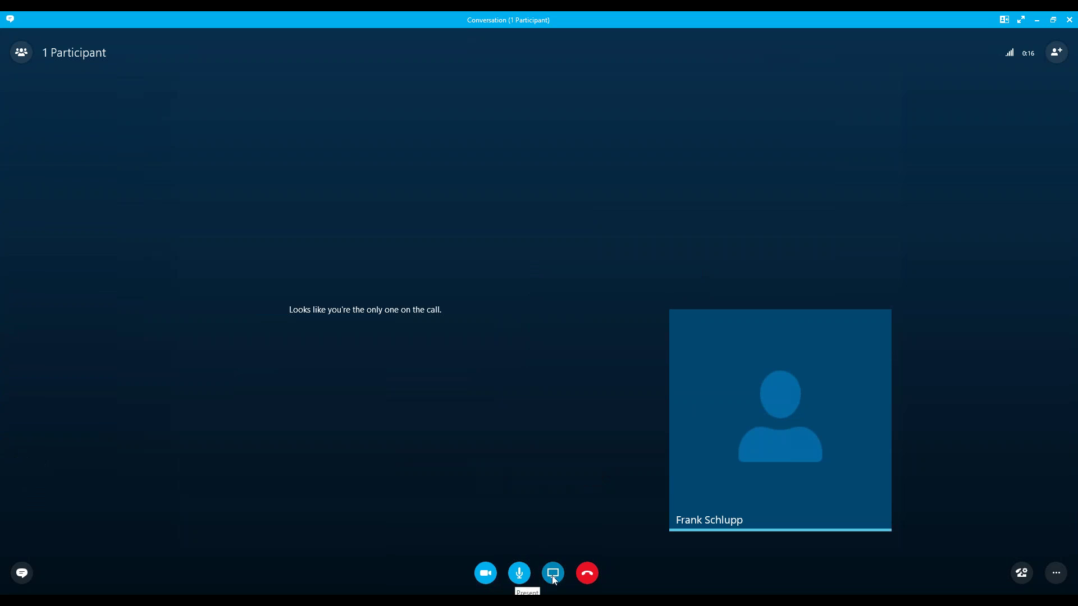
Step: Mute your own microphone and start sharing your webcam video in the meeting
left_click(515, 577)
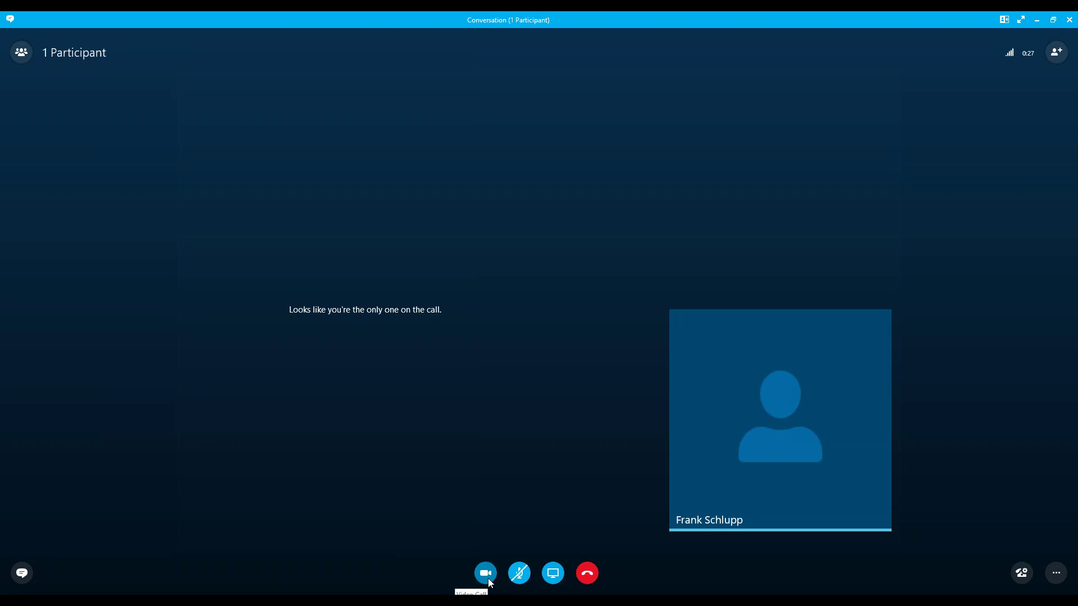
mouse_move(488, 579)
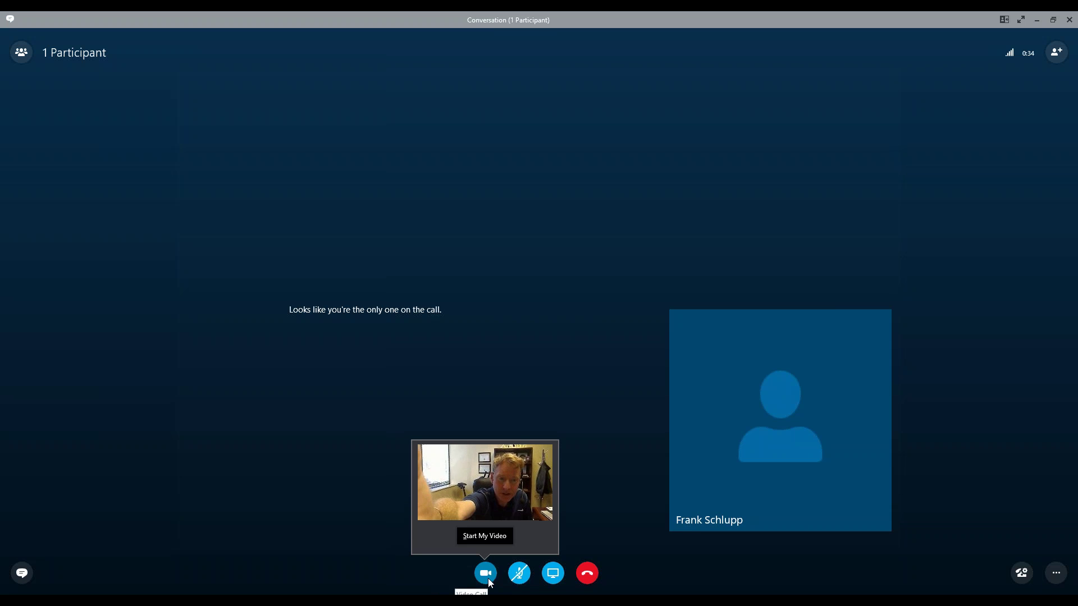
left_click(485, 536)
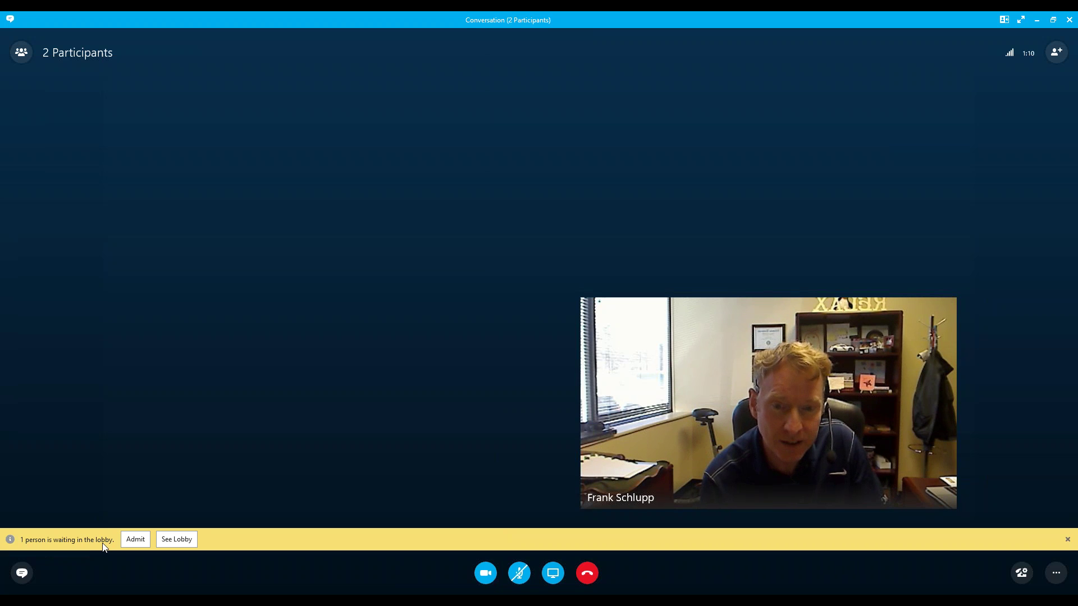
Step: Admit the waiting guest from the lobby and check the options available for that attendee
left_click(179, 538)
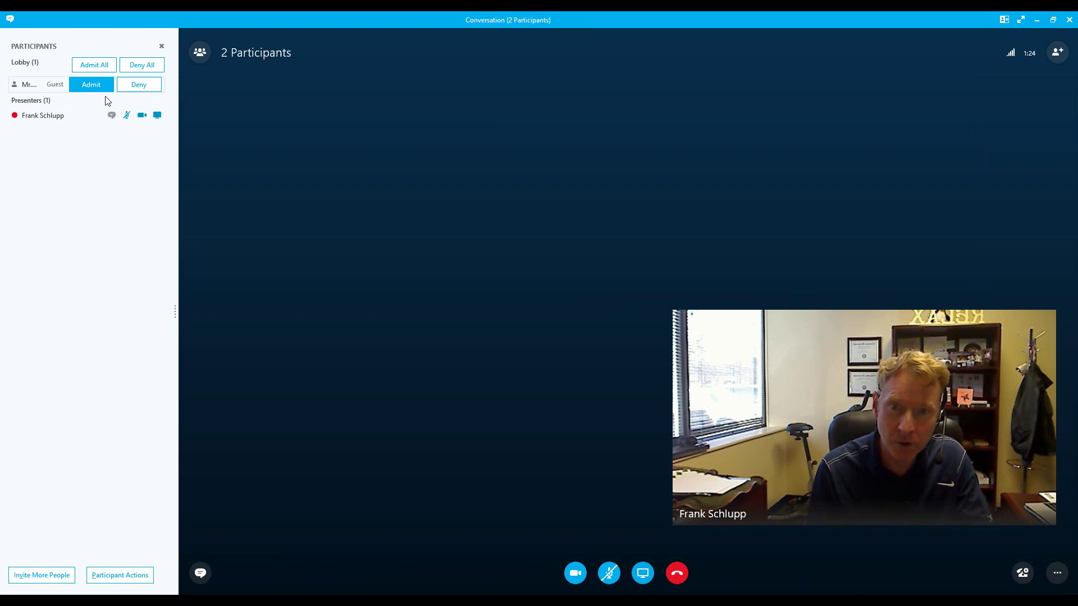
left_click(91, 85)
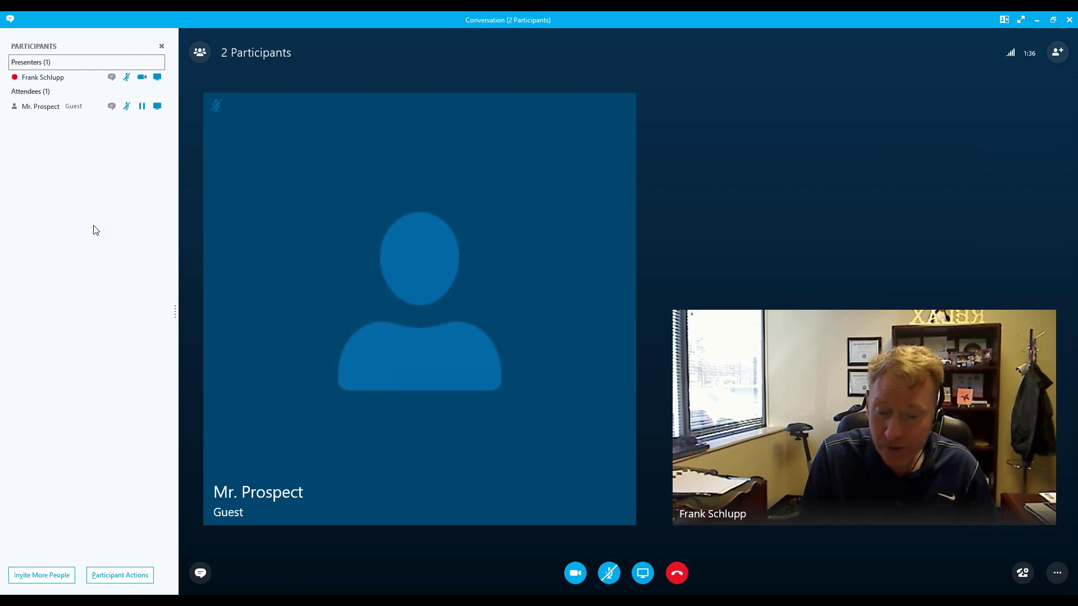
right_click(57, 108)
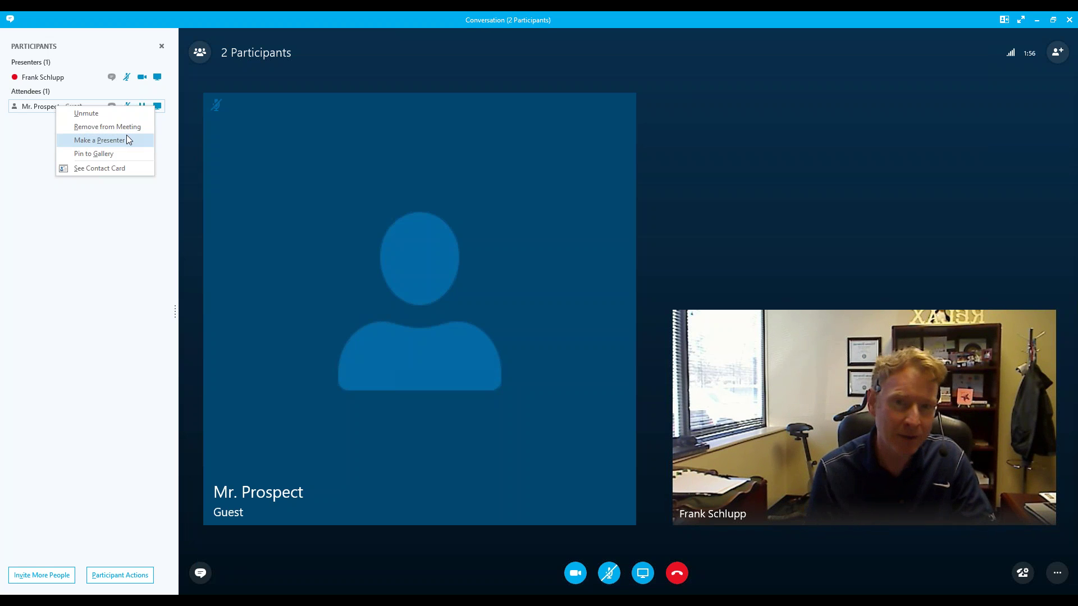
left_click(98, 266)
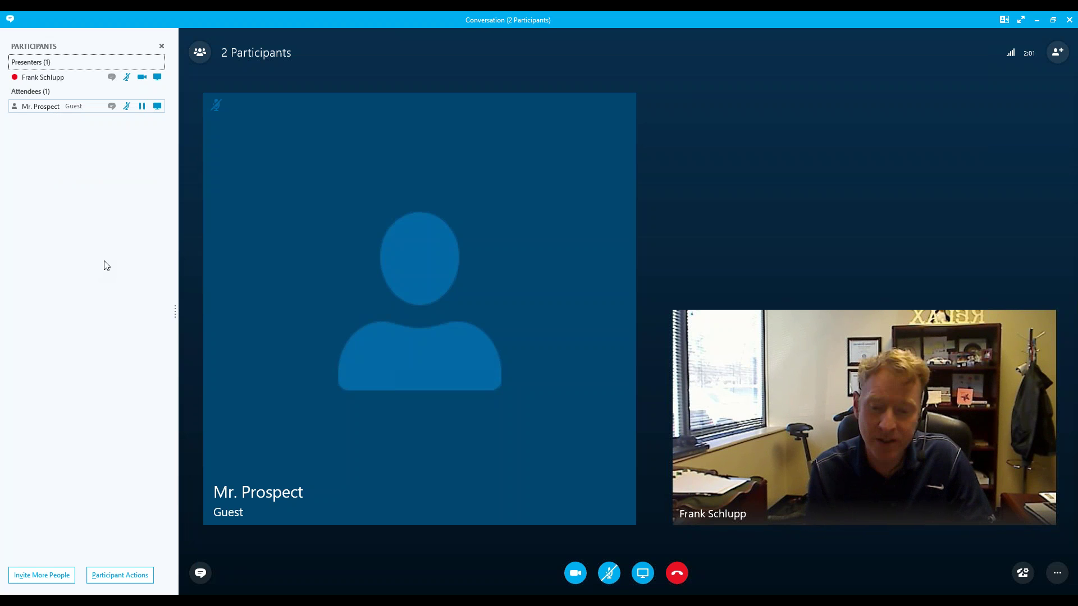
Step: Mute the meeting audience and toggle your own microphone on and back to muted
left_click(132, 575)
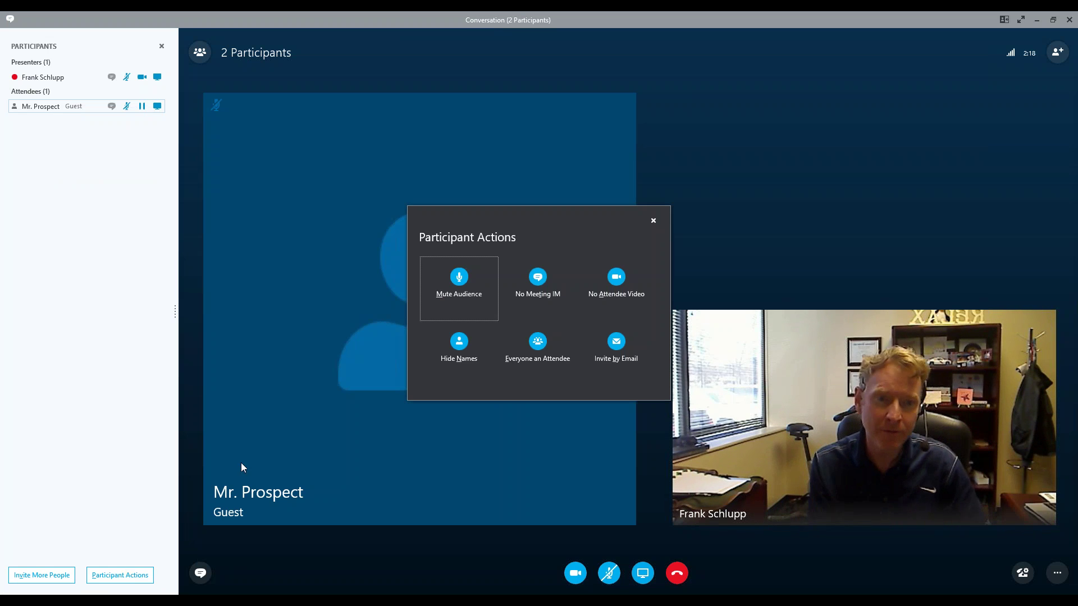
left_click(465, 293)
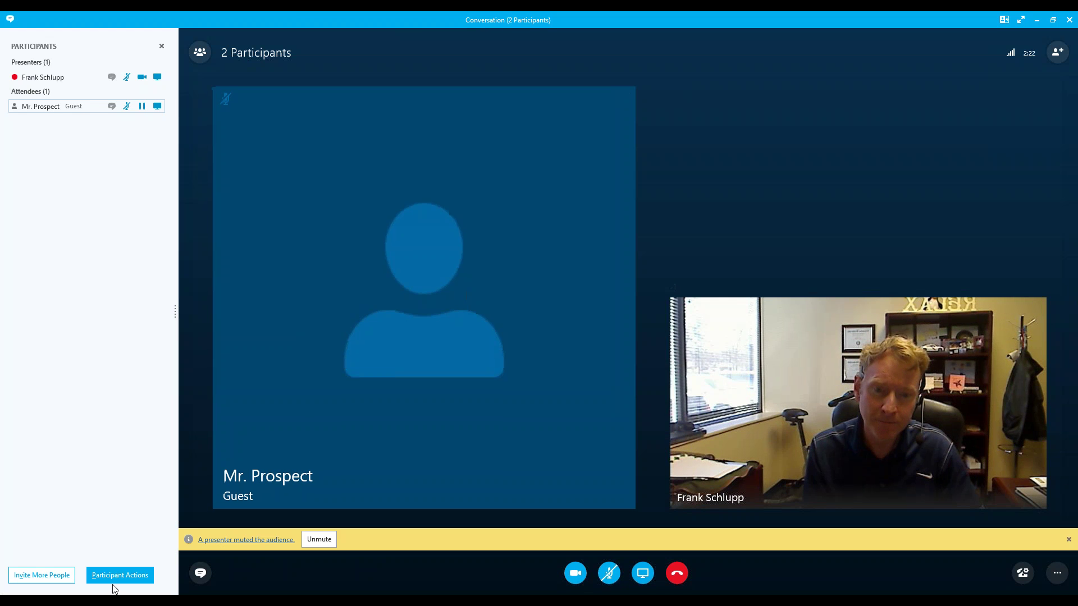
left_click(317, 538)
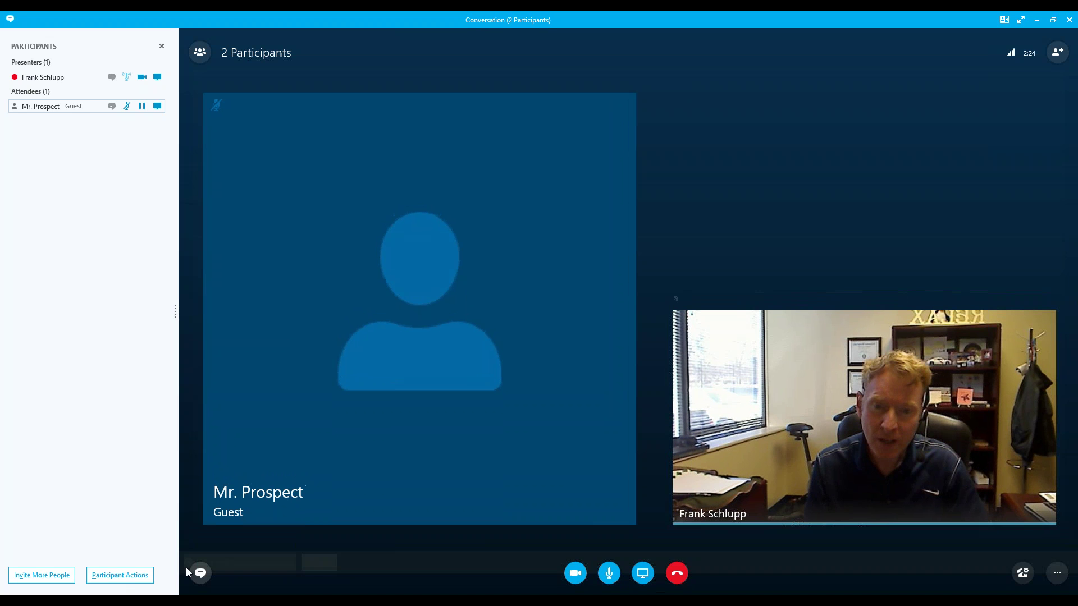
left_click(129, 575)
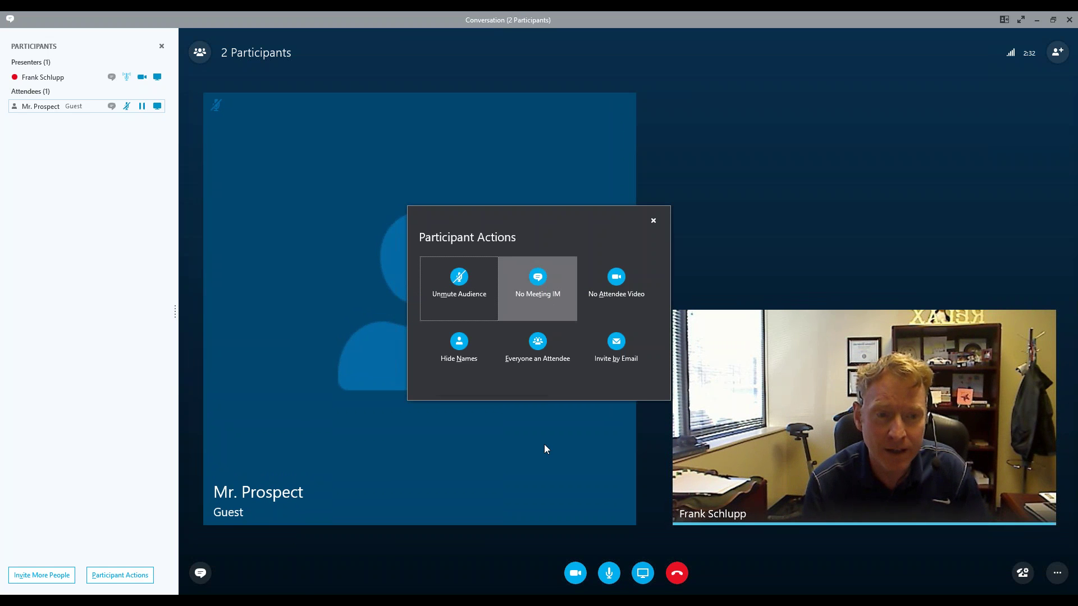
left_click(608, 578)
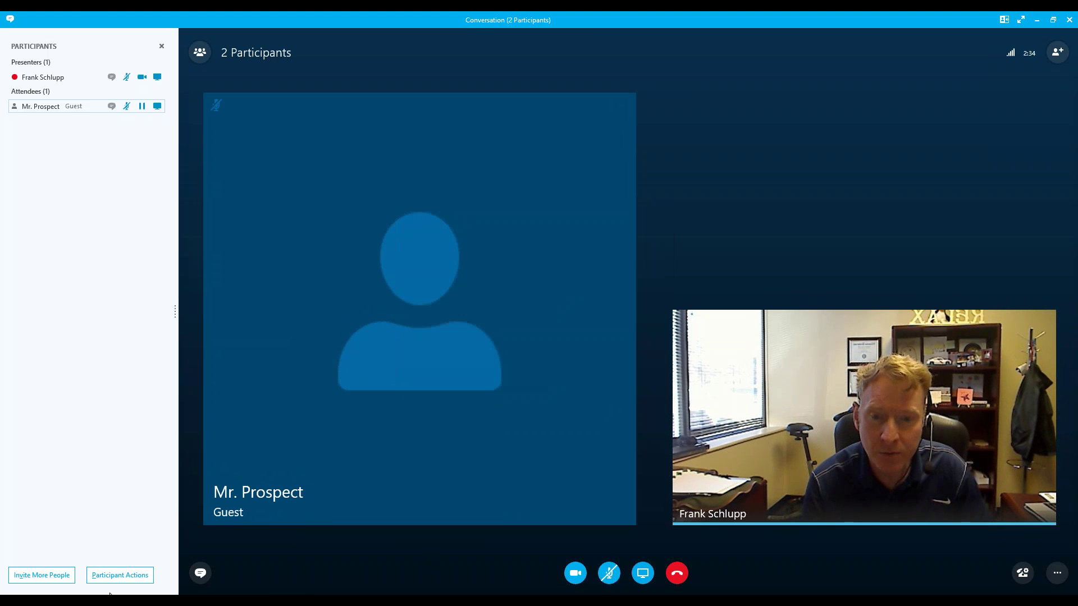
Step: Review the meeting-wide participant actions, including Invite by Email, and close them without applying any
left_click(119, 575)
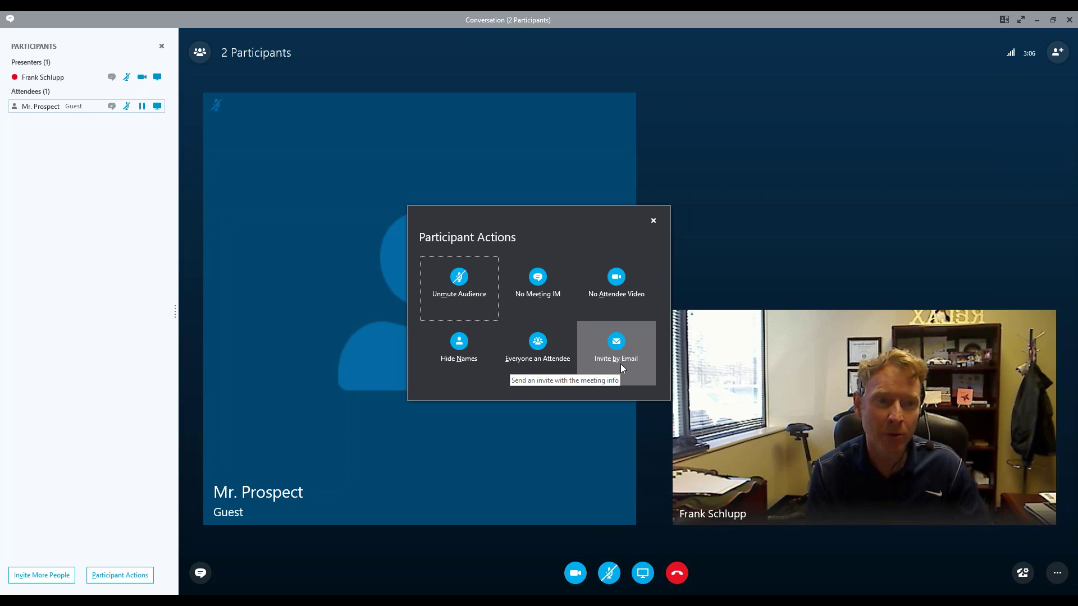
left_click(654, 221)
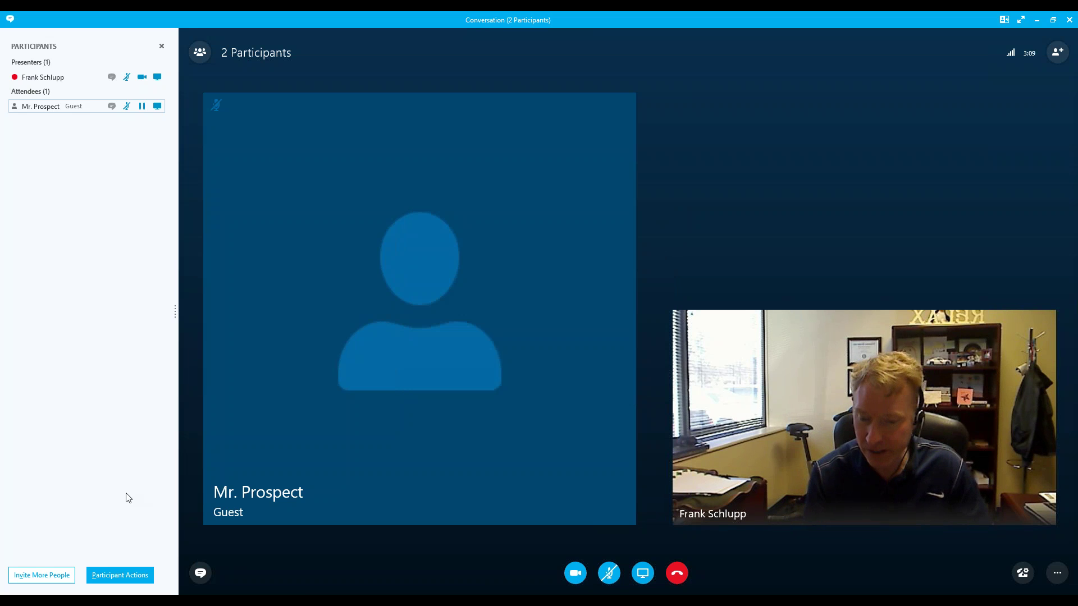
mouse_move(178, 601)
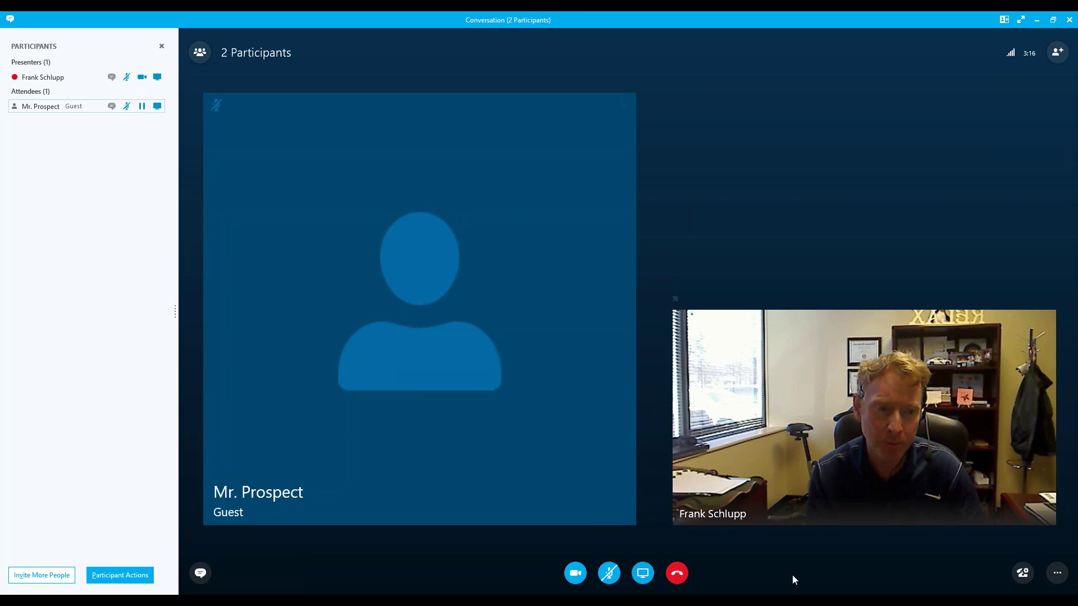
Step: Present the desktop of Monitor 2 to the meeting and accept the notice about its visibility
left_click(642, 572)
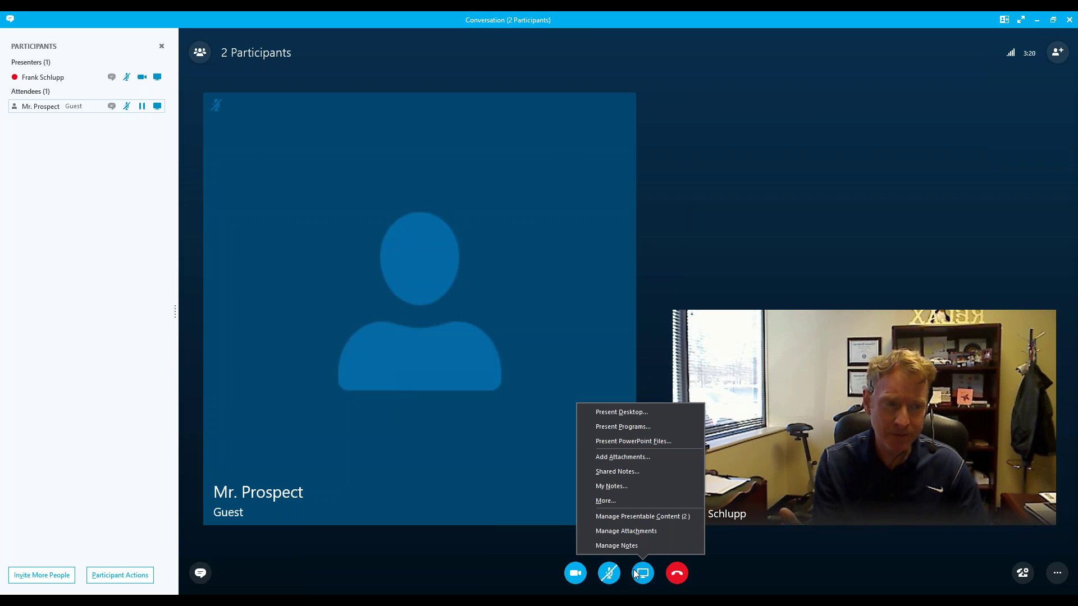
left_click(638, 412)
left_click(597, 246)
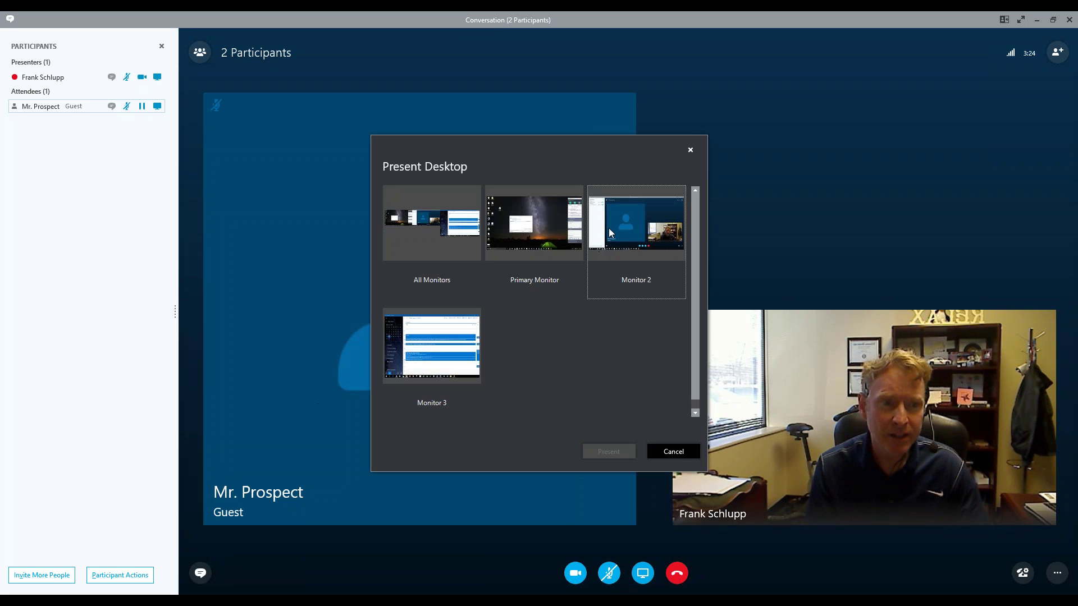
left_click(600, 452)
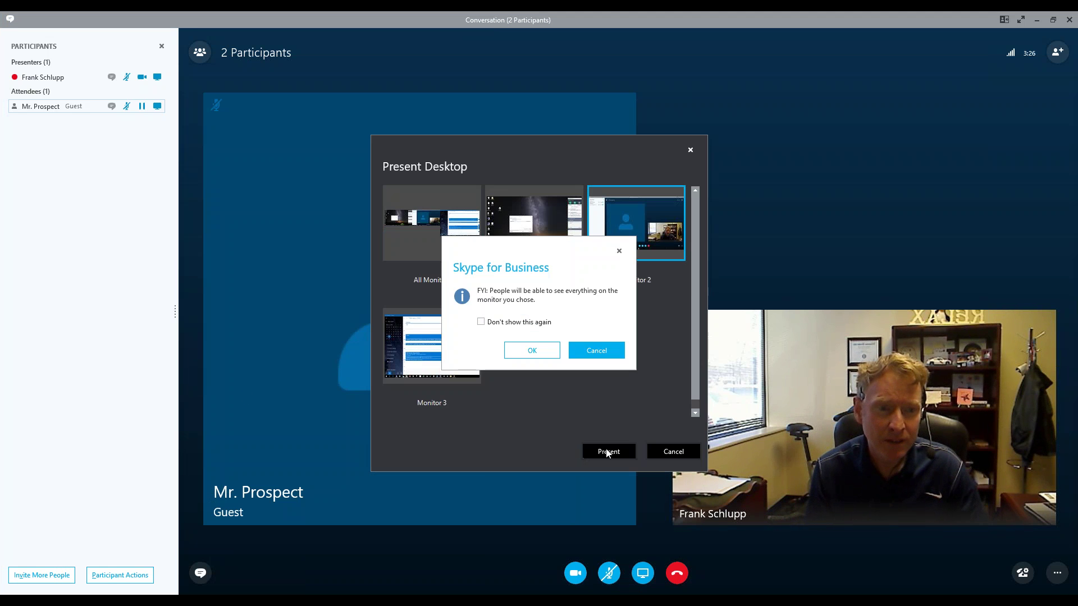
left_click(539, 357)
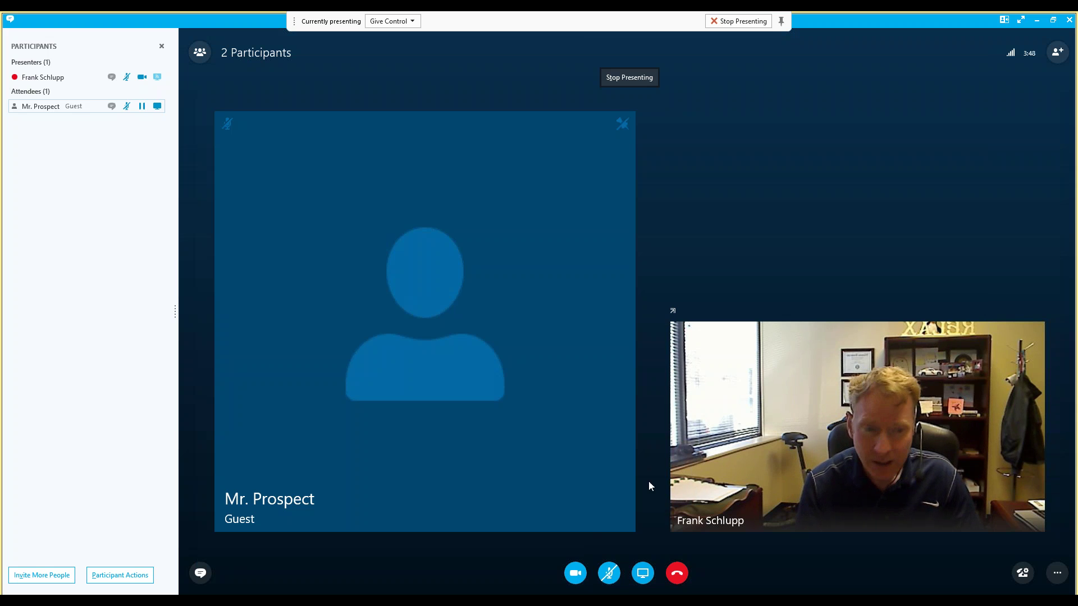
Step: Start a new whiteboard as the presented content in the meeting
left_click(646, 570)
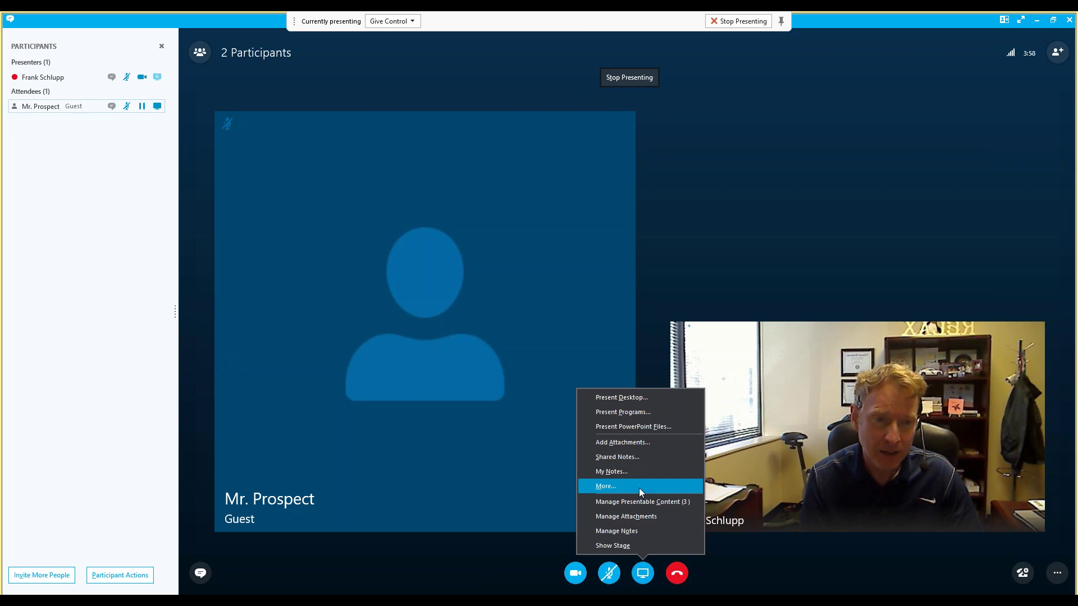
left_click(605, 486)
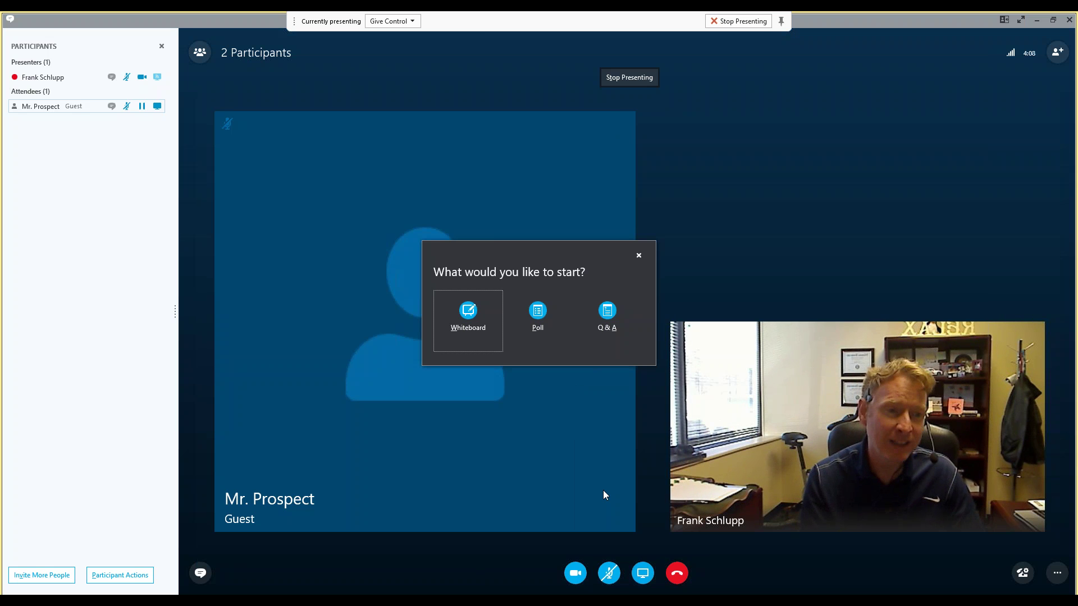
left_click(468, 321)
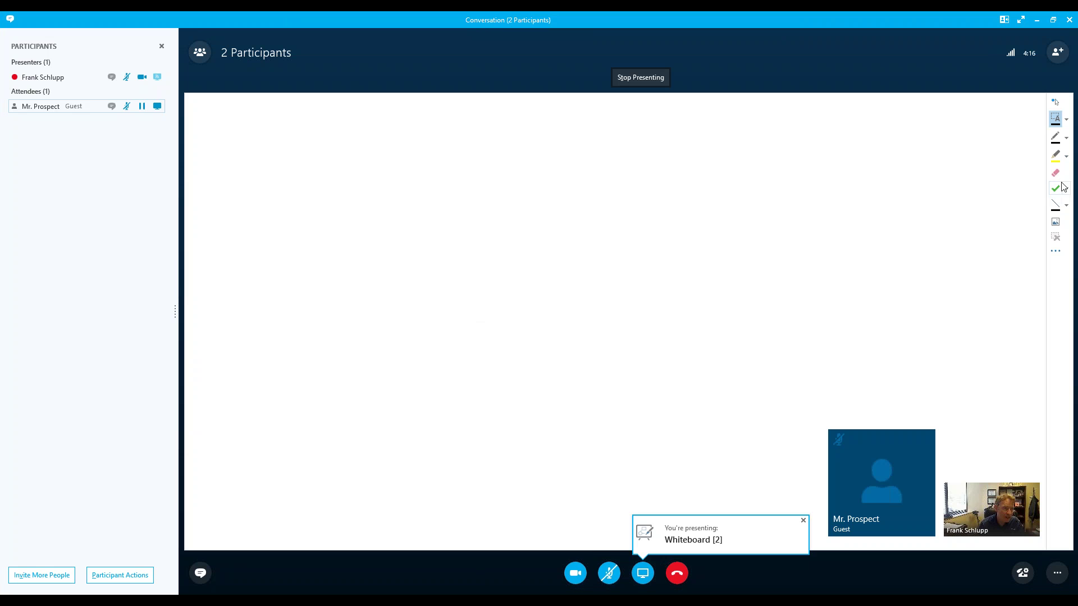
Step: Sketch a cylinder on the whiteboard with the black pen, with an arrow leading from it to a large rectangle
left_click(1056, 137)
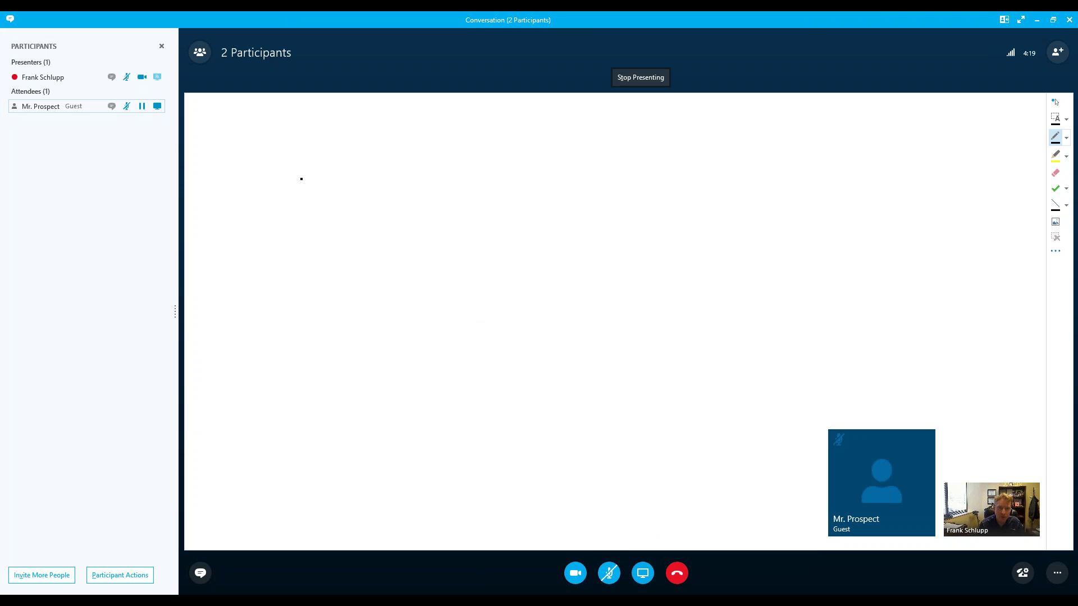
left_click_drag(302, 179, 274, 242)
mouse_move(332, 197)
left_mouse_down()
mouse_move(331, 245)
mouse_move(318, 252)
mouse_move(505, 203)
mouse_move(492, 235)
left_mouse_up()
left_click_drag(545, 183, 556, 270)
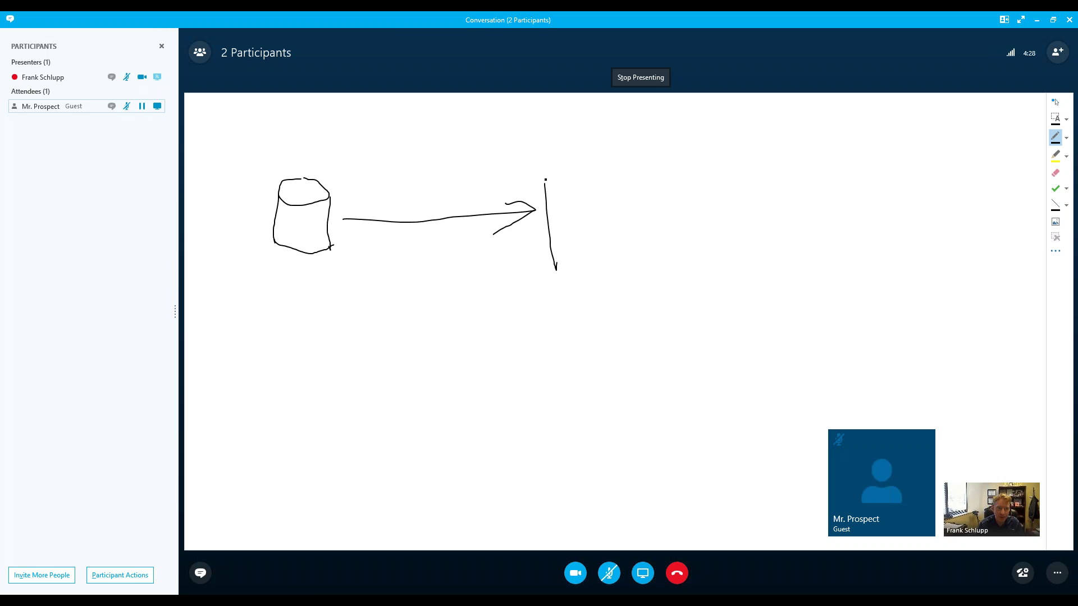
mouse_move(545, 183)
left_mouse_down()
mouse_move(684, 288)
mouse_move(542, 273)
left_mouse_up()
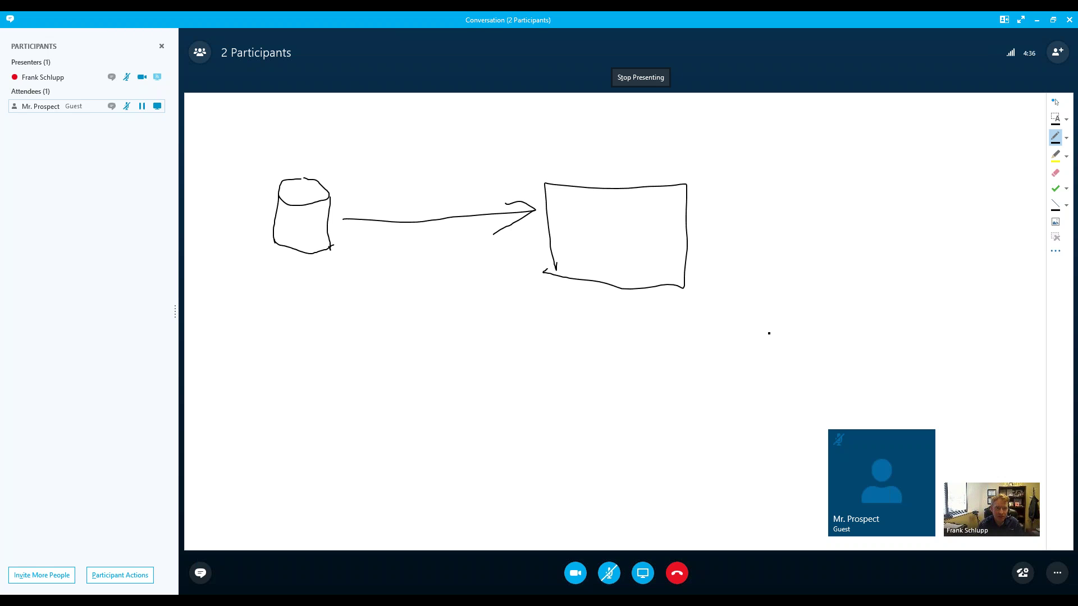
Step: Start a new poll in the meeting and enter "What's for lunch?" as its question
left_click(639, 584)
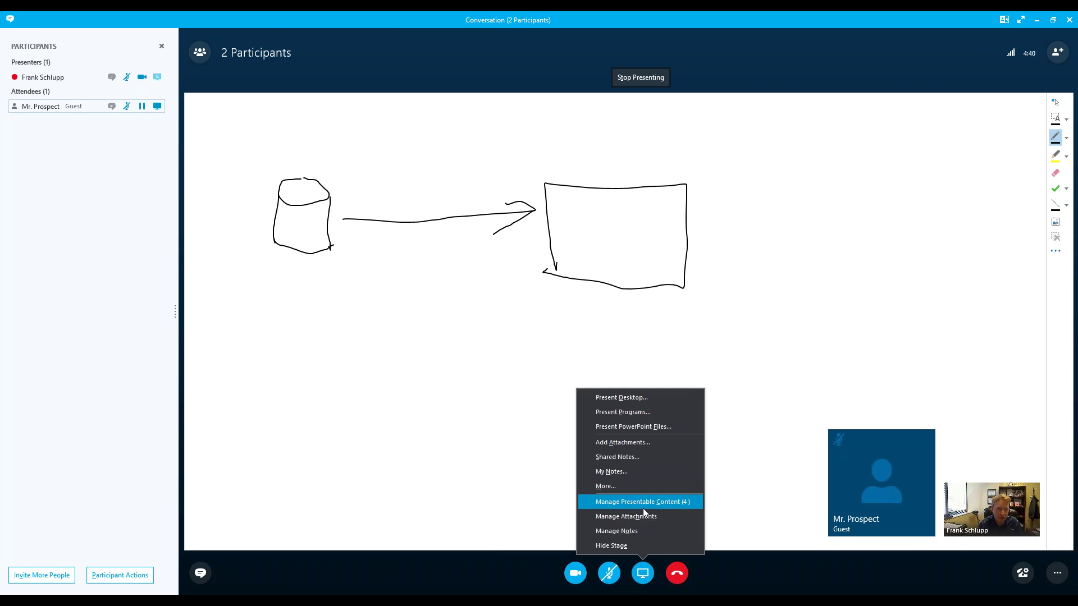
left_click(636, 488)
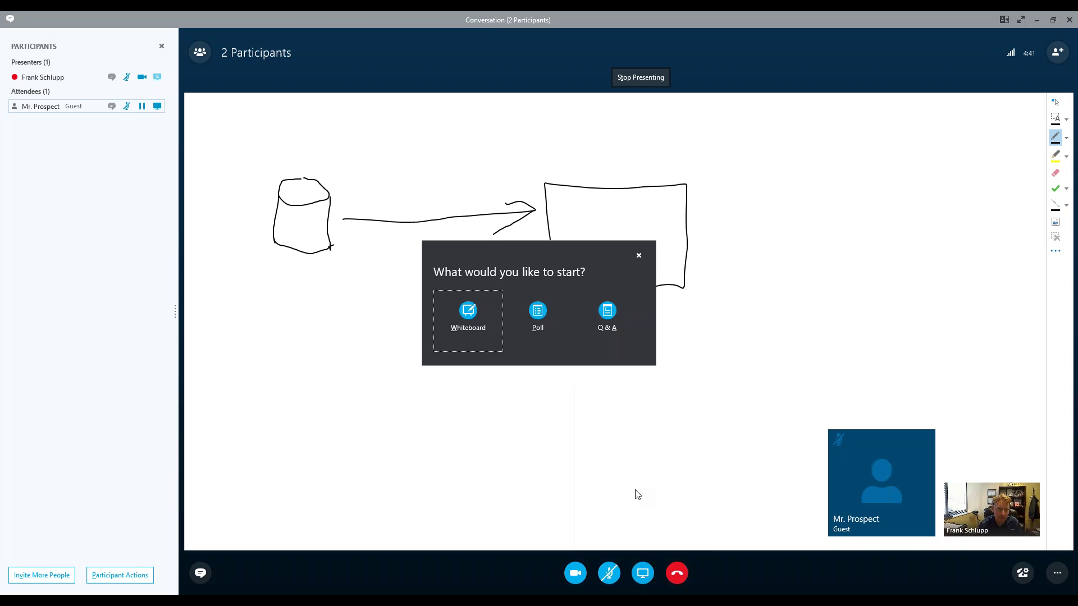
left_click(543, 320)
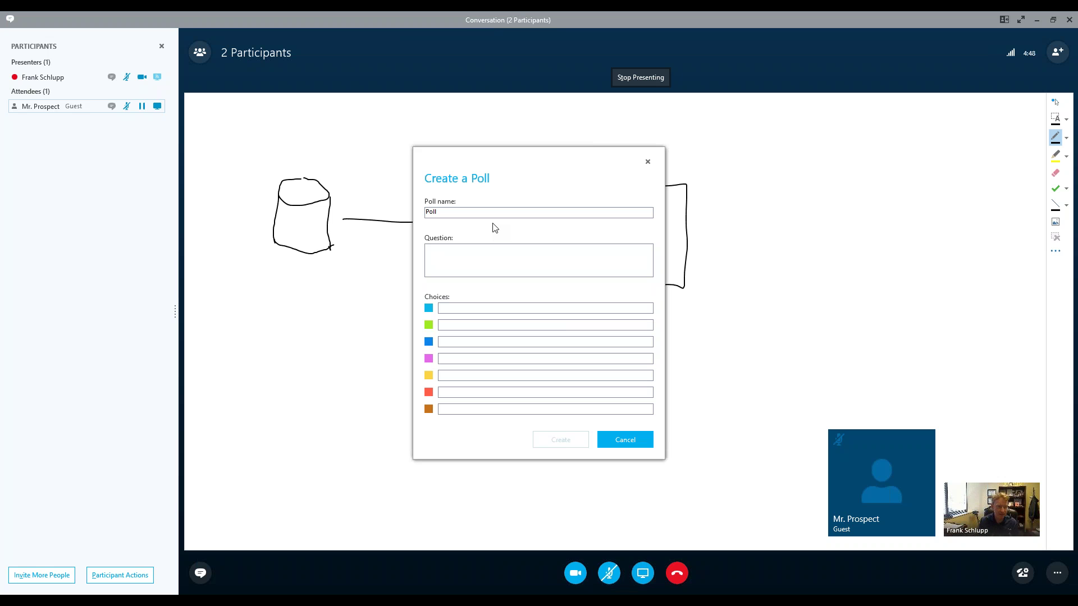
left_click(533, 271)
type("What's ")
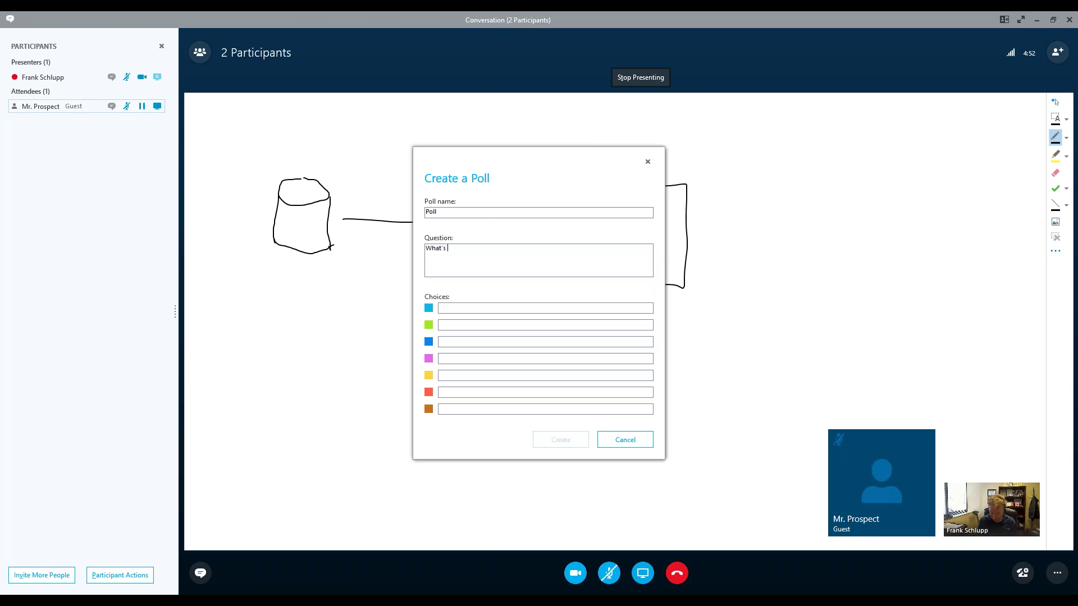
type("for lunch?")
Step: Add Pizza, Hamburgers and Falafel as the poll's choices and create the poll
left_click(471, 324)
type("Hamburgers")
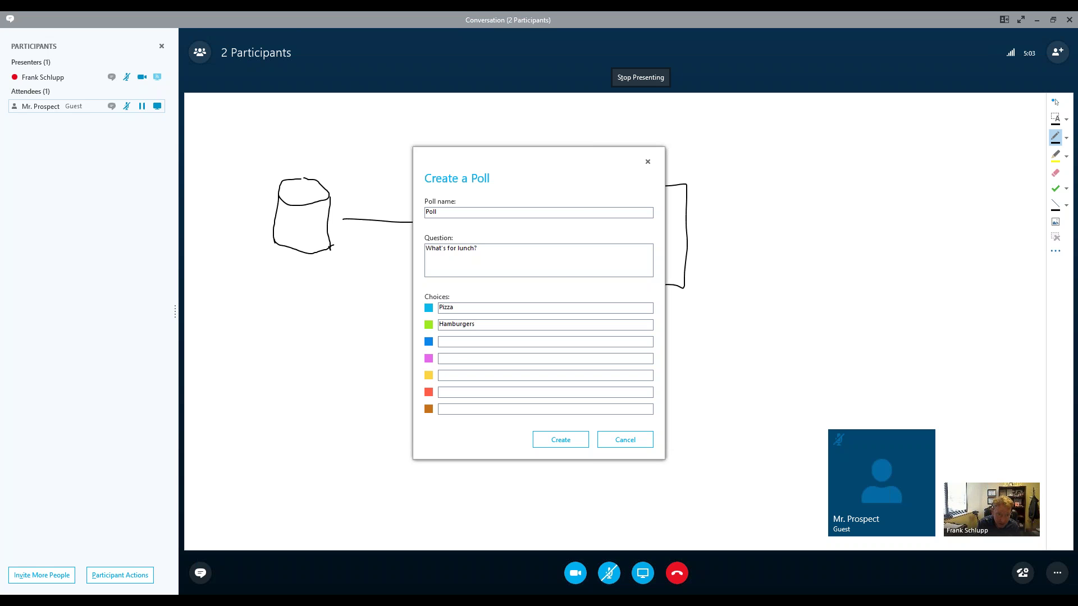
left_click(477, 341)
type("Falafel")
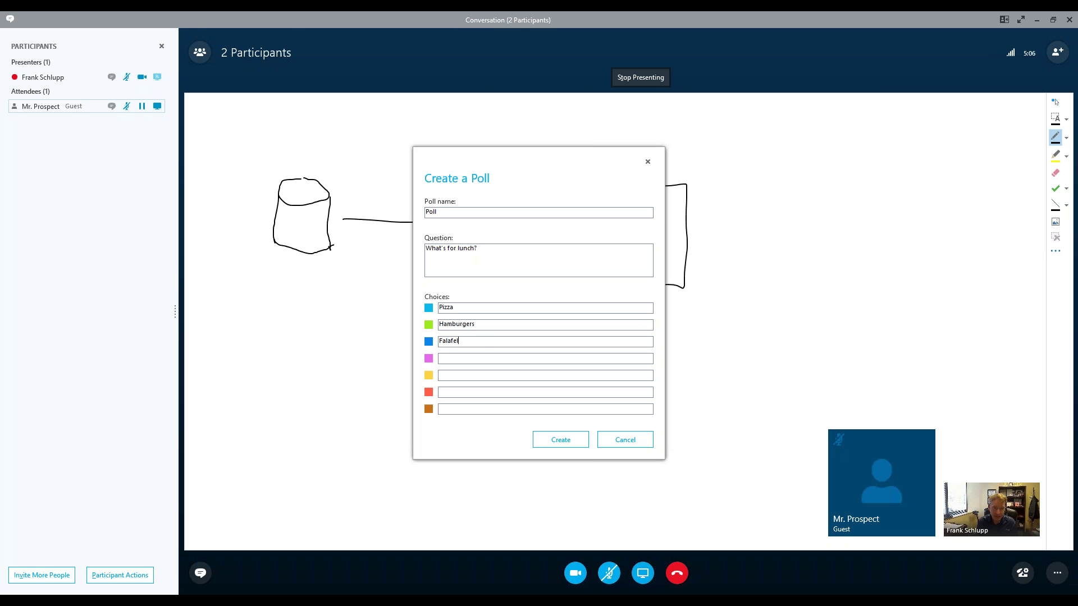
left_click(575, 440)
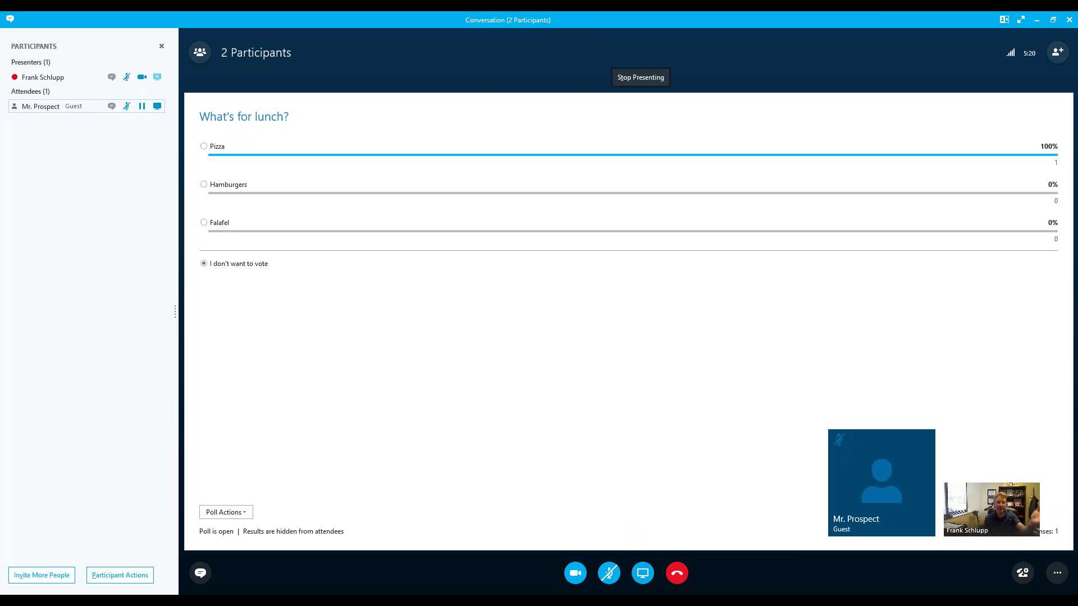
Step: Close the lunch poll to voting and review the other poll actions without applying any
left_click(239, 516)
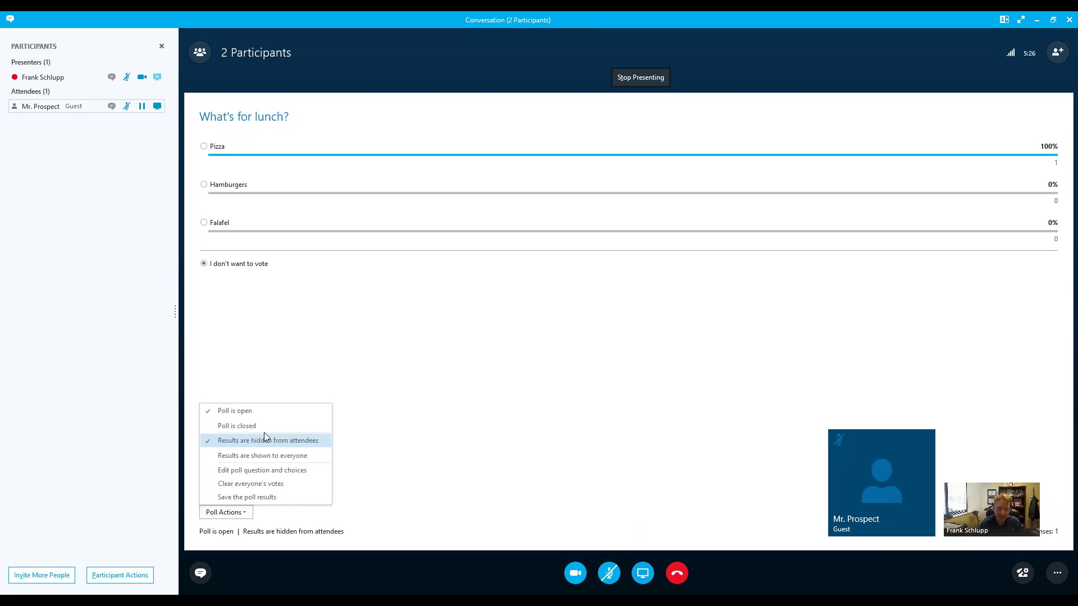
left_click(264, 427)
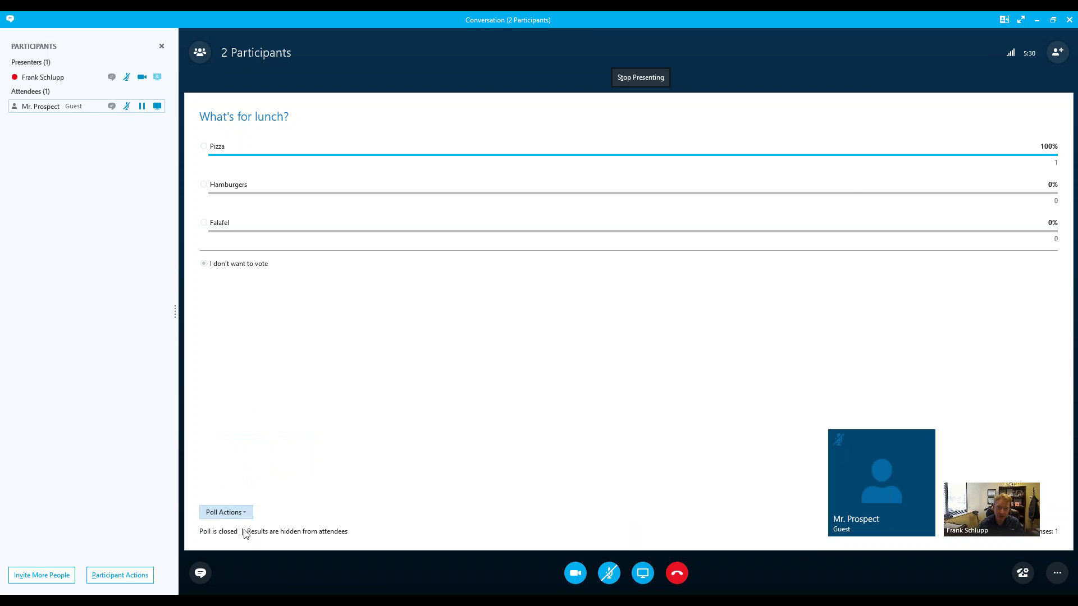
left_click(232, 513)
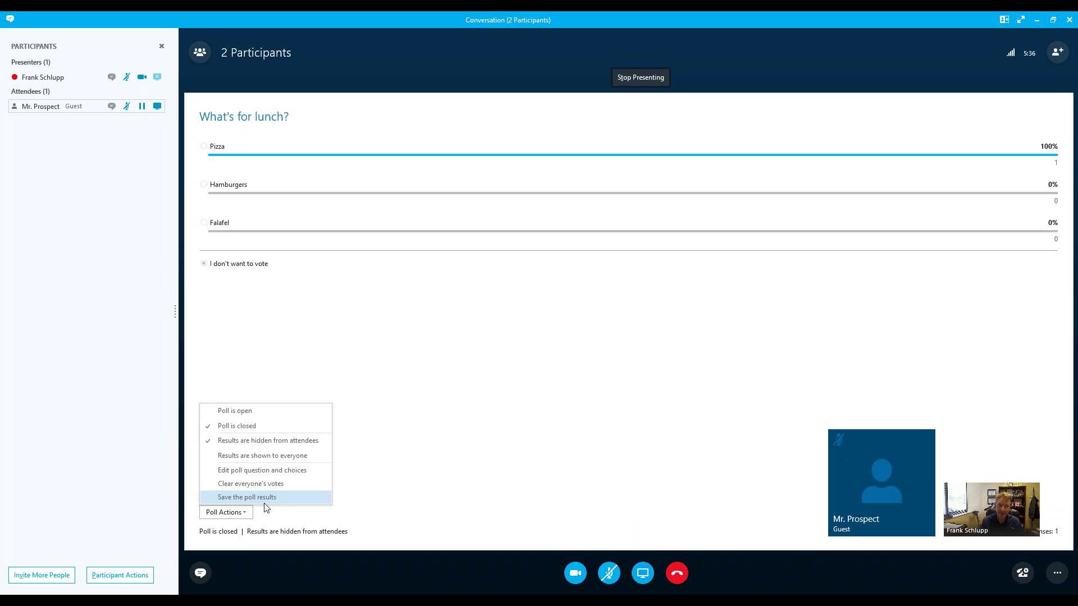
left_click(597, 368)
Step: Start a Q & A session as presented content in the meeting
left_click(637, 568)
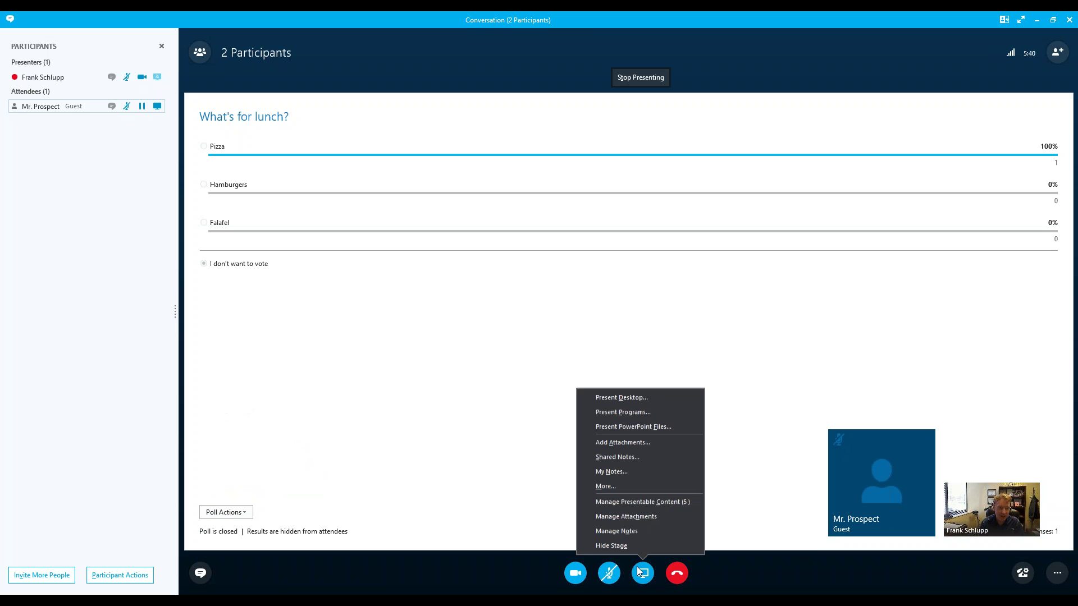
left_click(646, 489)
left_click(612, 317)
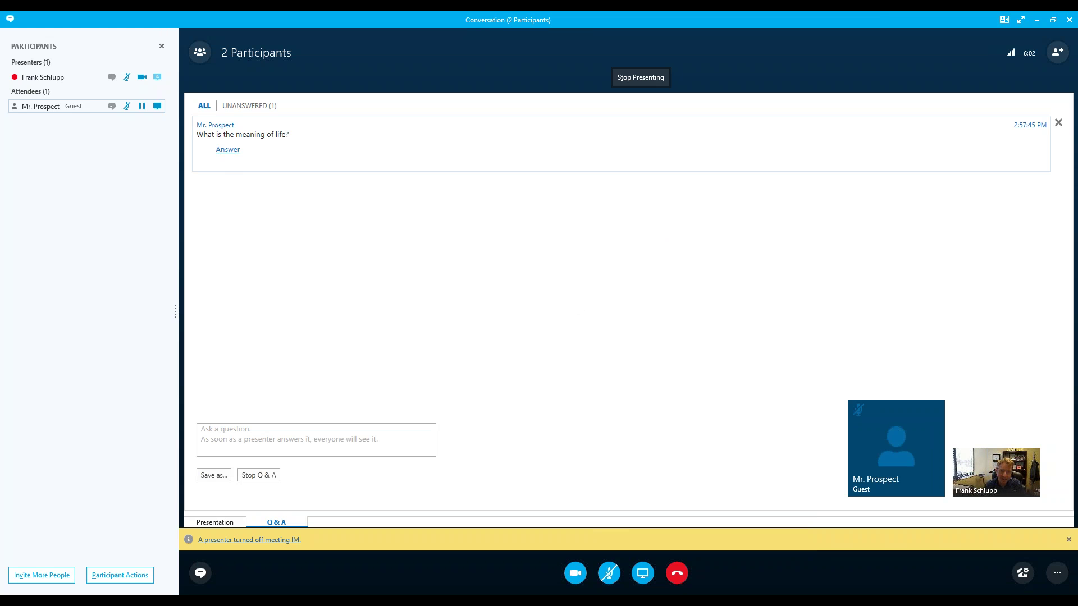
Step: Answer the attendee's question "What is the meaning of life?" with 42 and delete the question from the Q & A
left_click(227, 149)
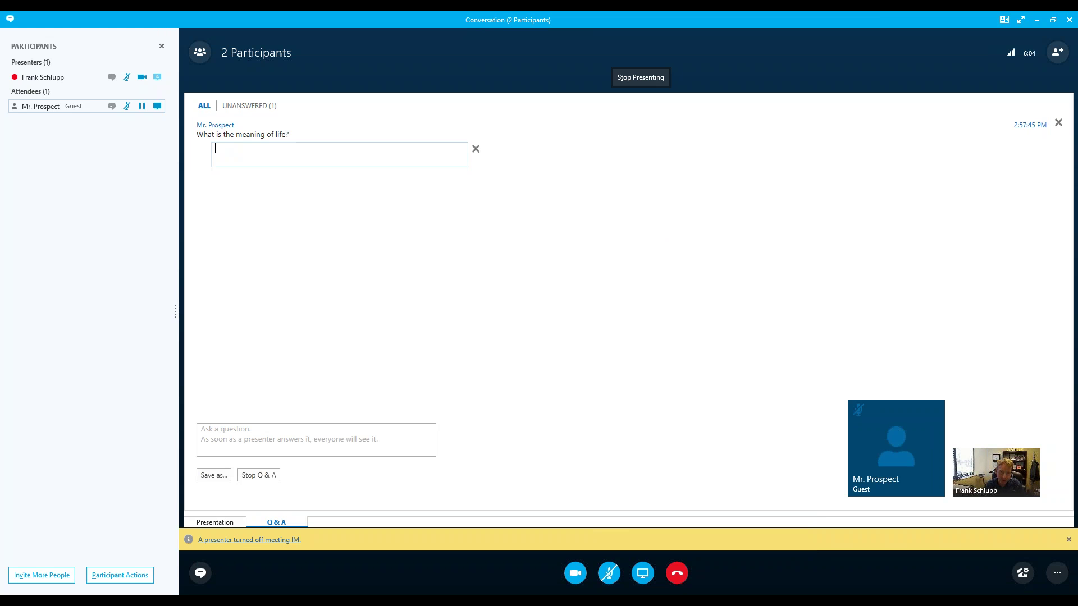
type("42")
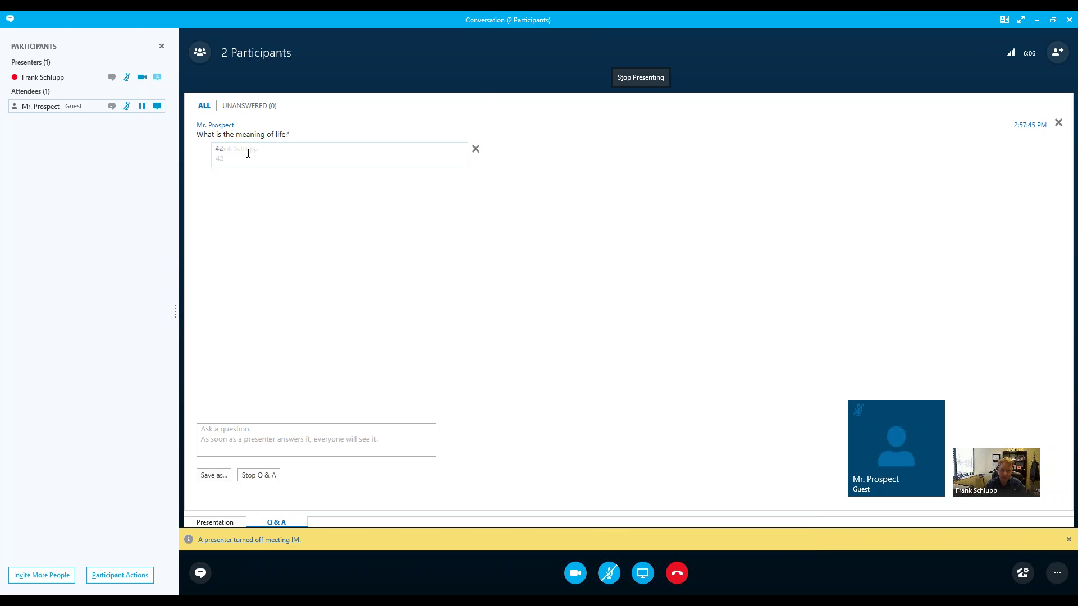
key("Return")
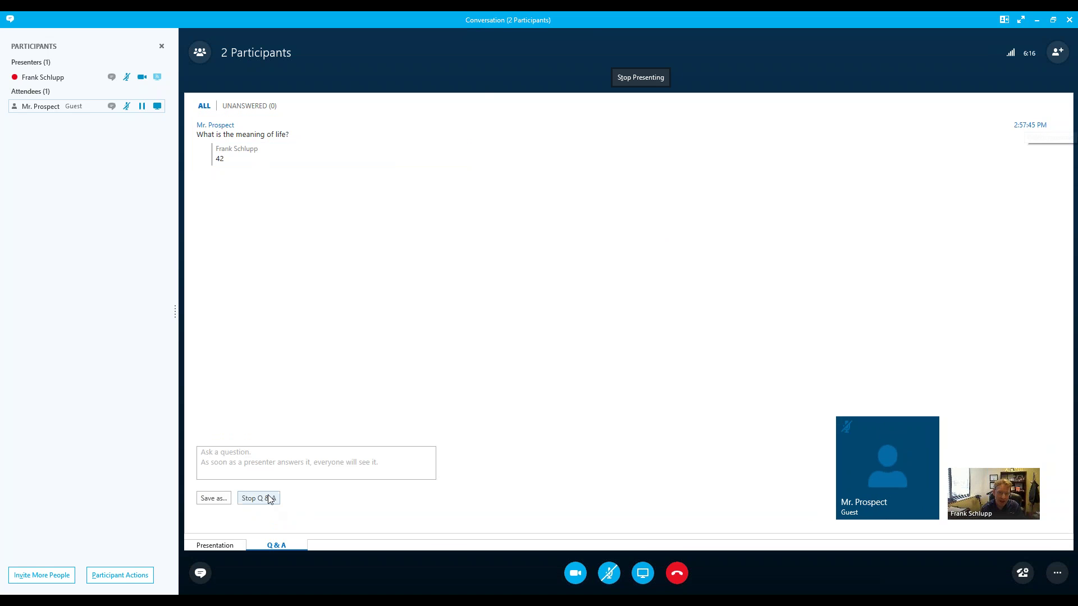
left_click(1059, 122)
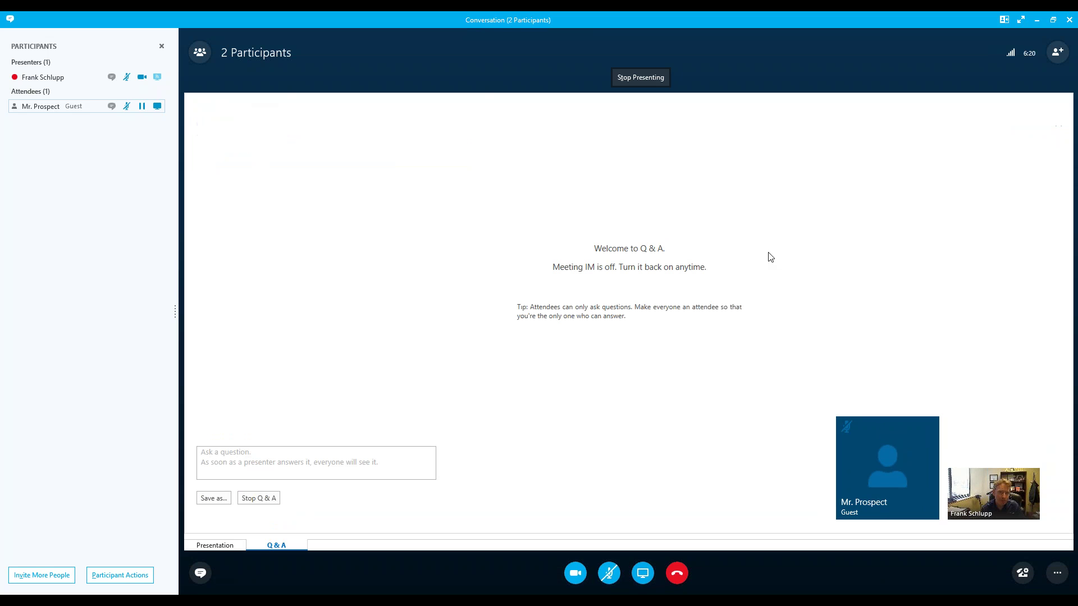
Step: In the meeting's presentable content, present the Secondary Monitor and stop presenting the Poll
left_click(642, 573)
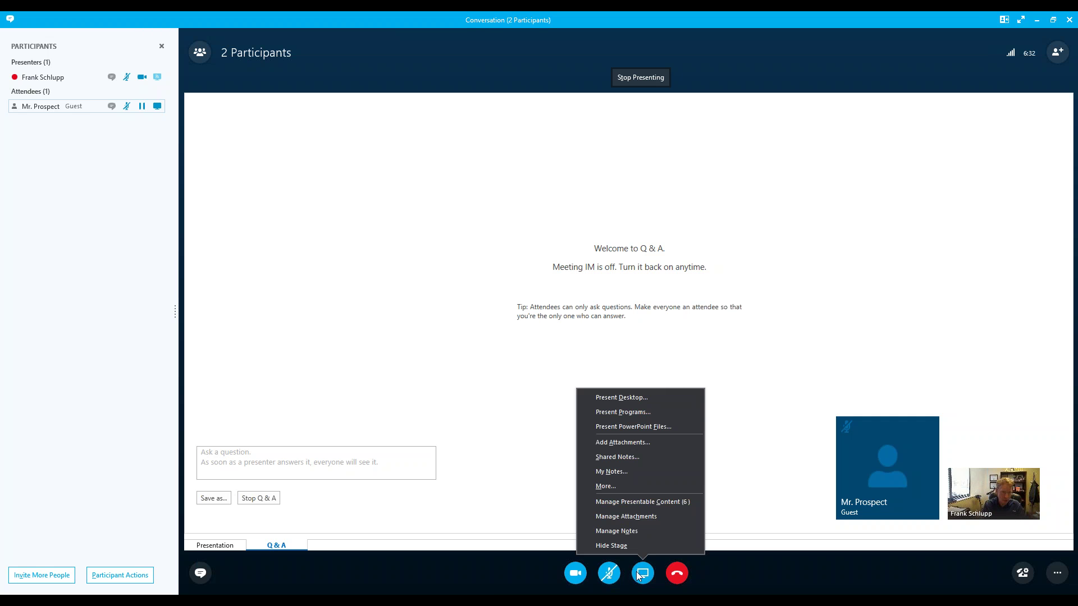
left_click(654, 503)
mouse_move(691, 284)
left_mouse_down()
mouse_move(689, 366)
mouse_move(702, 279)
left_mouse_up()
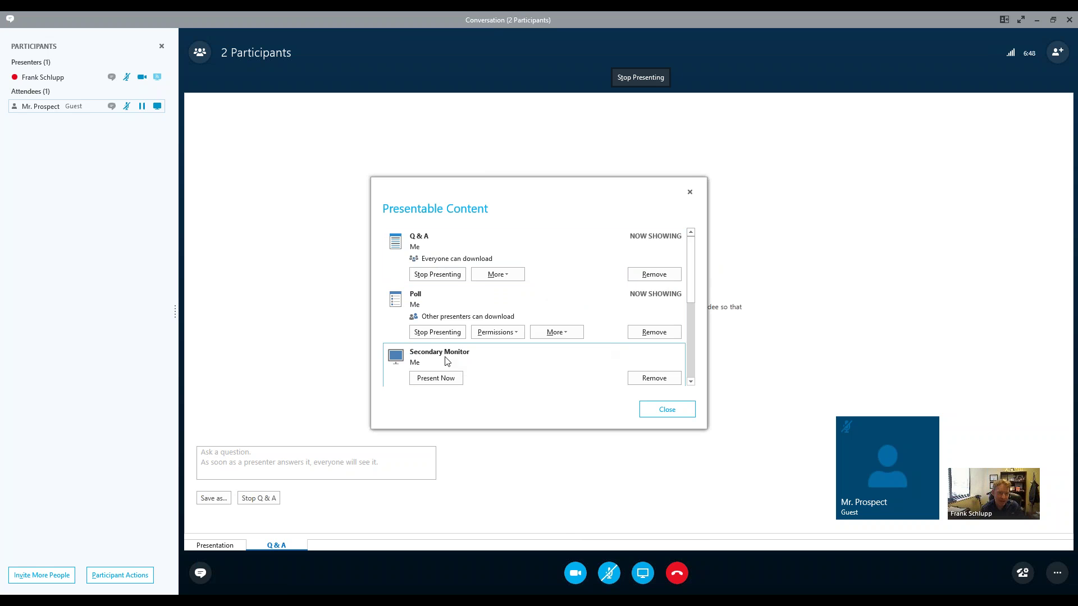
left_click(436, 378)
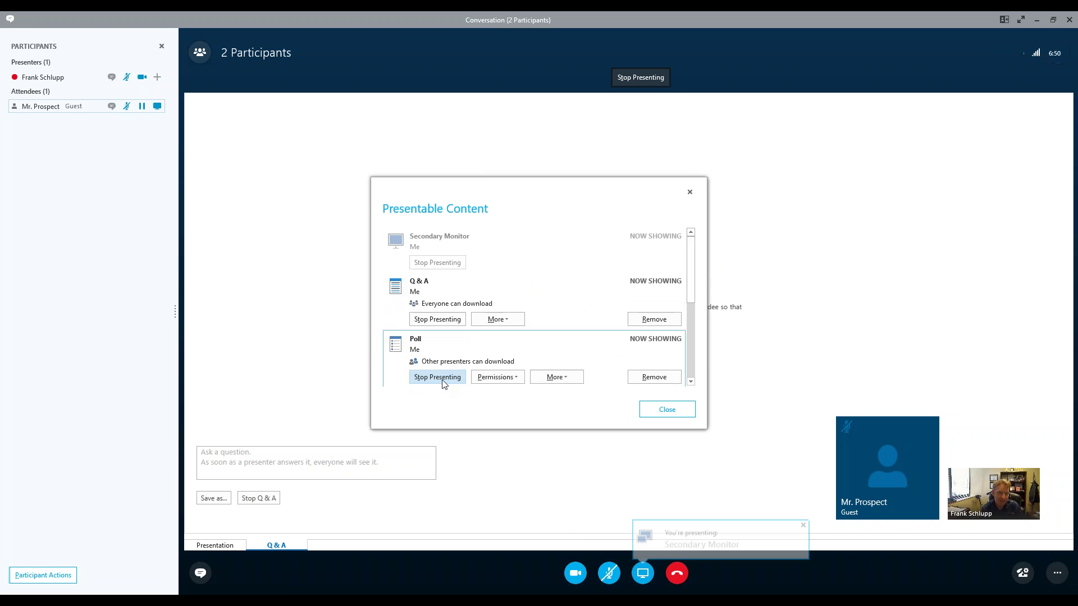
left_click(443, 381)
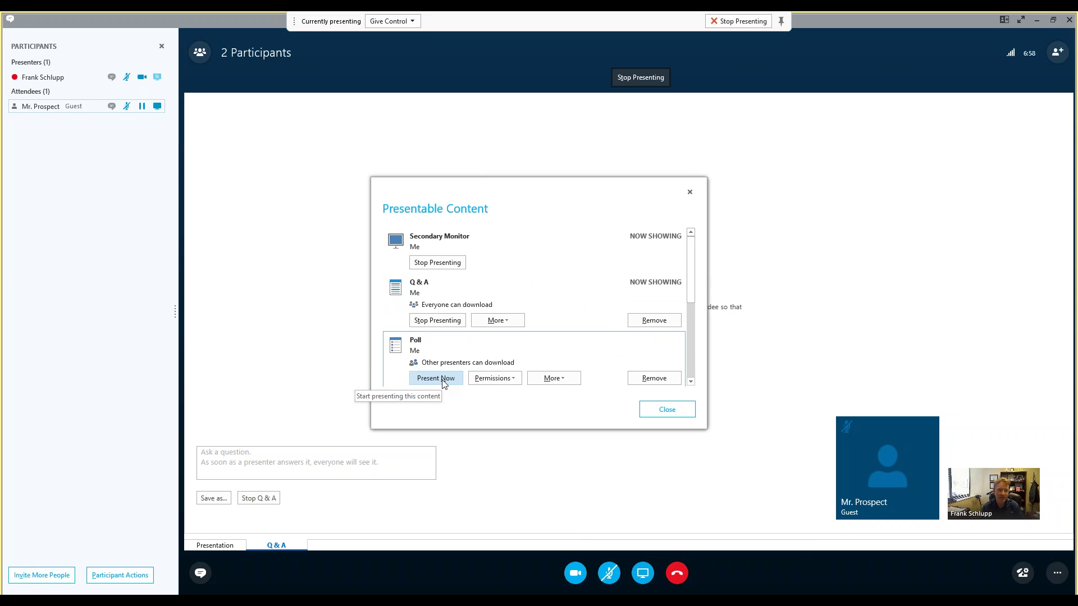
Step: Remove the Q & A and the Poll from the presentable content, confirming each removal
left_click(661, 319)
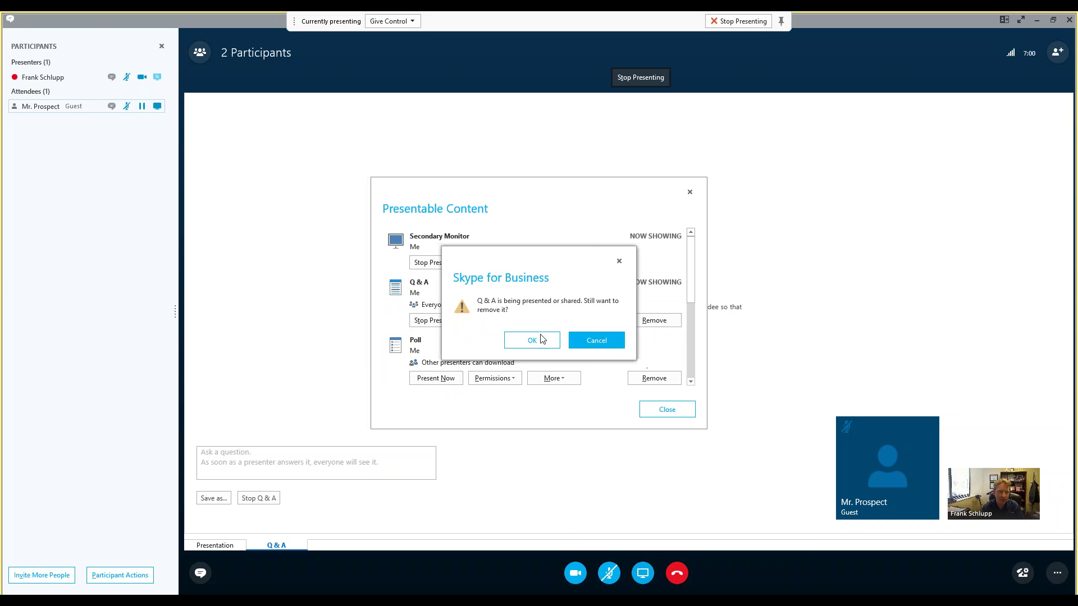
left_click(543, 340)
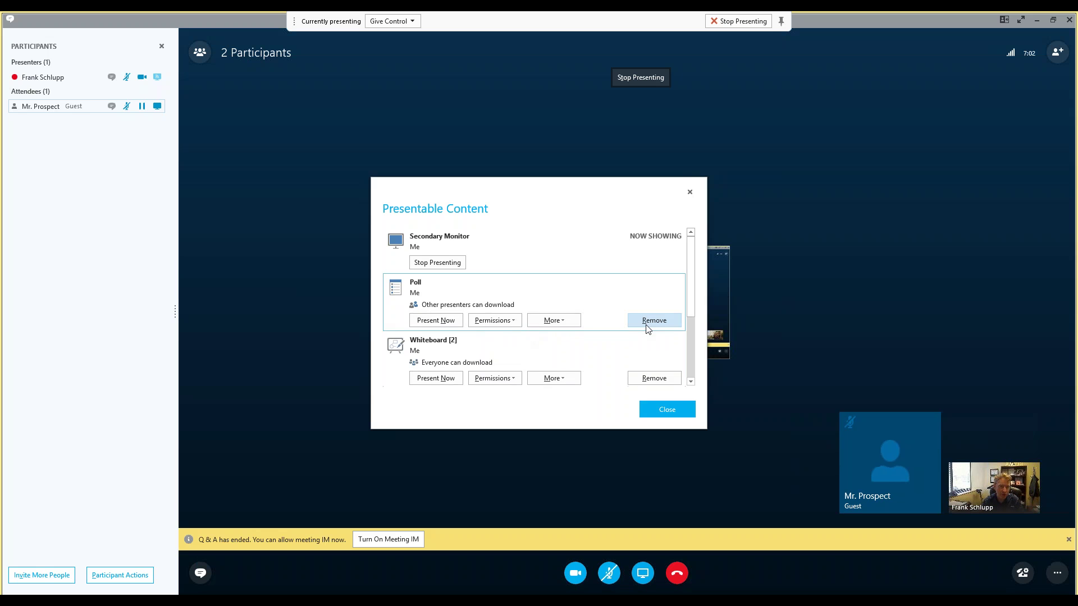
left_click(647, 324)
left_click(517, 338)
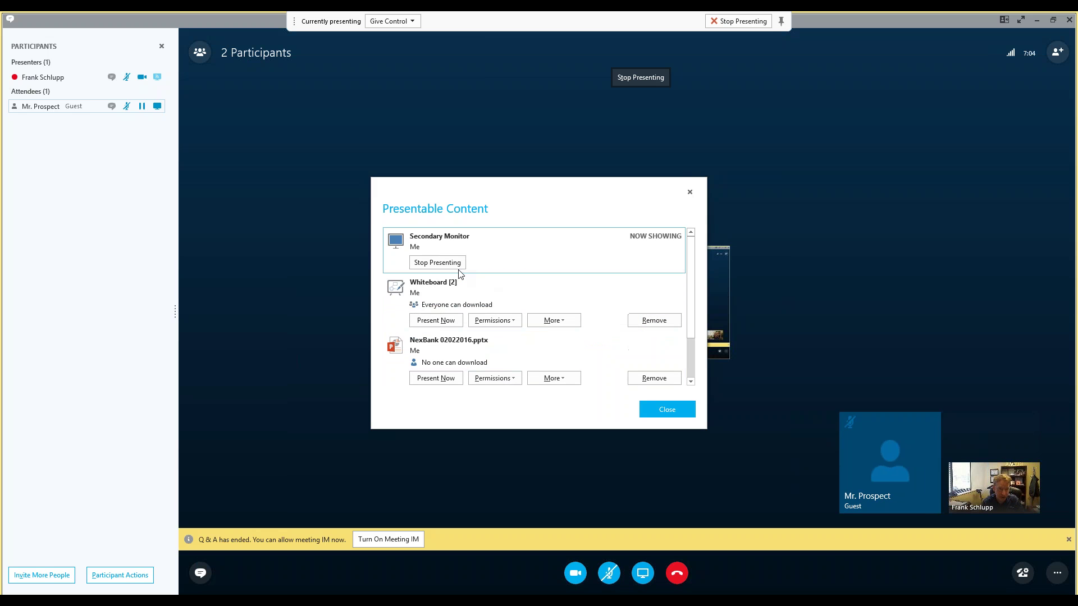
Step: Stop presenting the Secondary Monitor and remove it and Whiteboard [2] from the presentable content
left_click(436, 262)
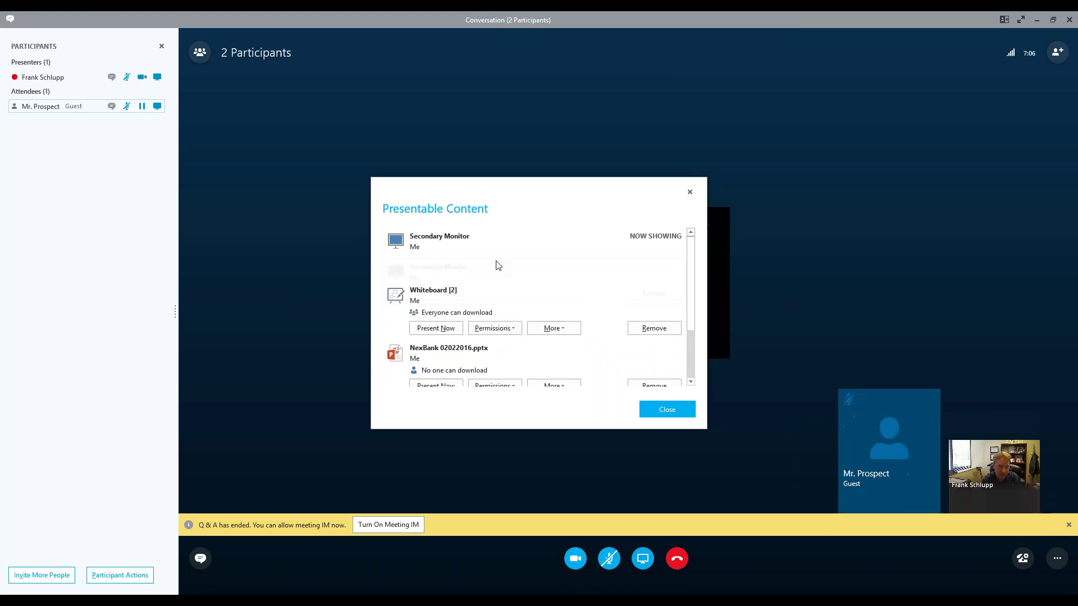
left_click(650, 266)
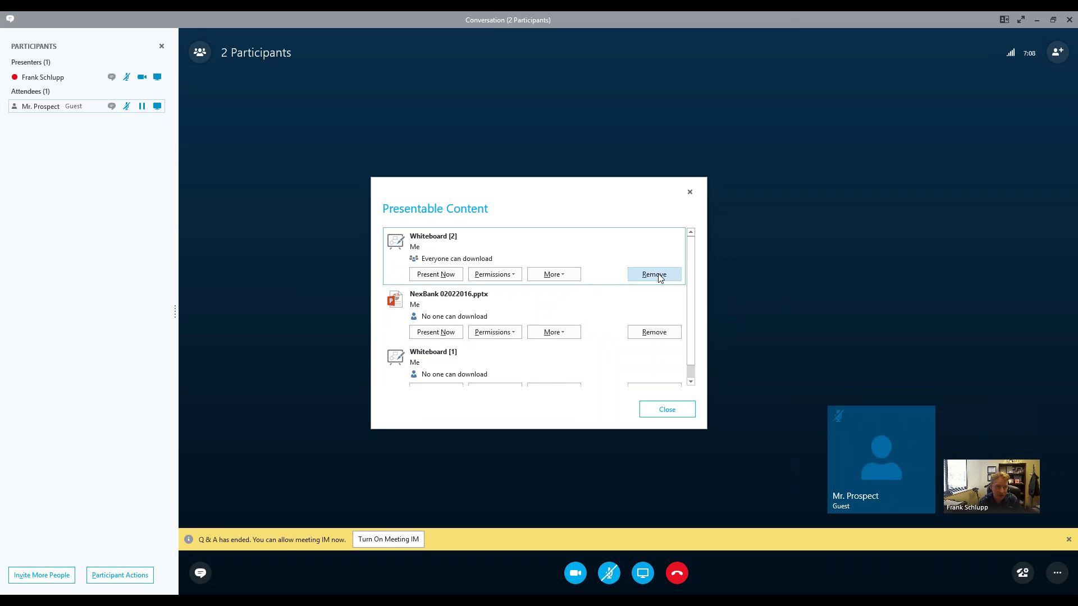
left_click(660, 278)
left_click(532, 346)
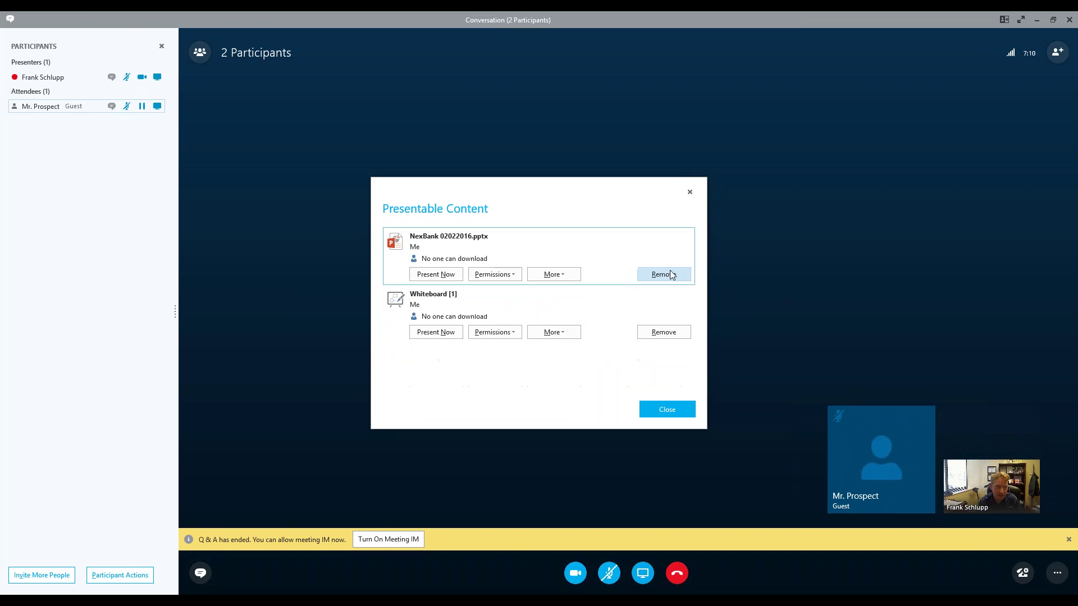
Step: Remove NexBank 02022016.pptx and Whiteboard [1] from the presentable content and close the content list
left_click(672, 274)
left_click(527, 340)
left_click(664, 275)
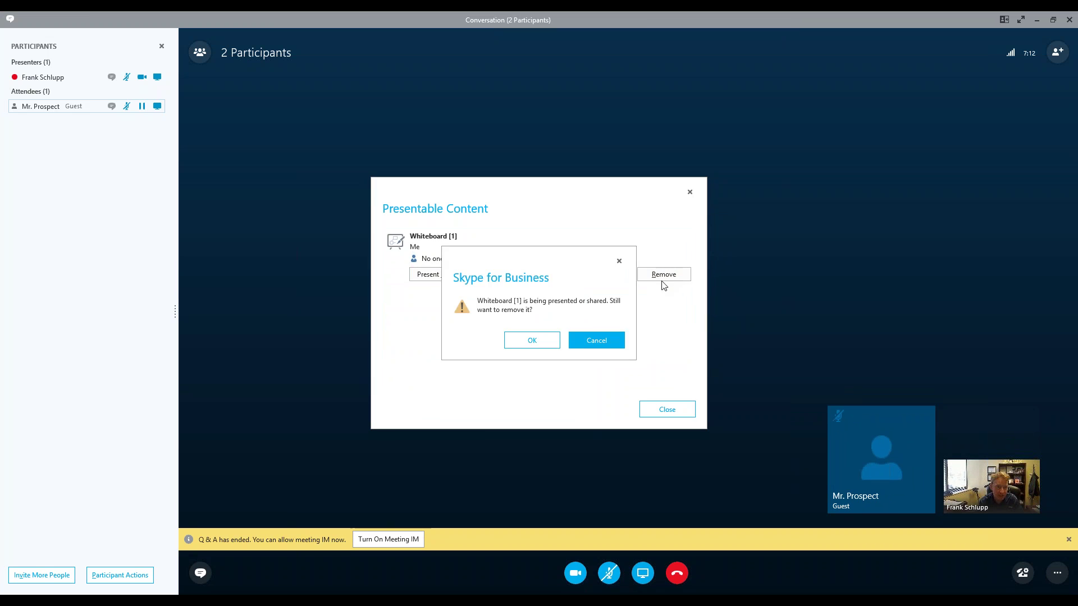
left_click(532, 340)
left_click(649, 403)
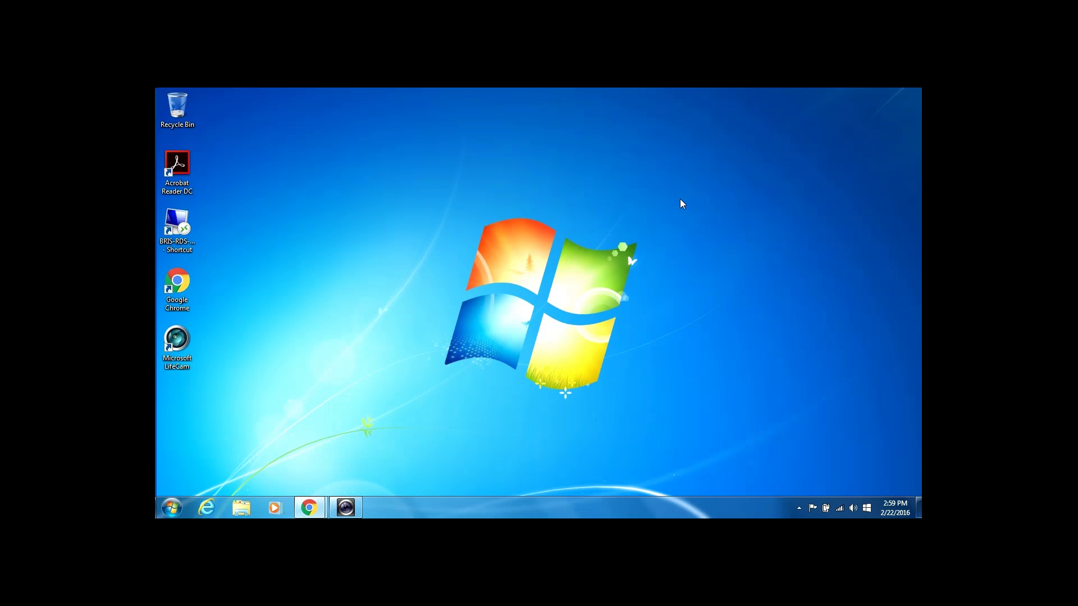
Step: Switch to Internet Explorer on the attendee's desktop and go to yahoo.com
left_click(219, 506)
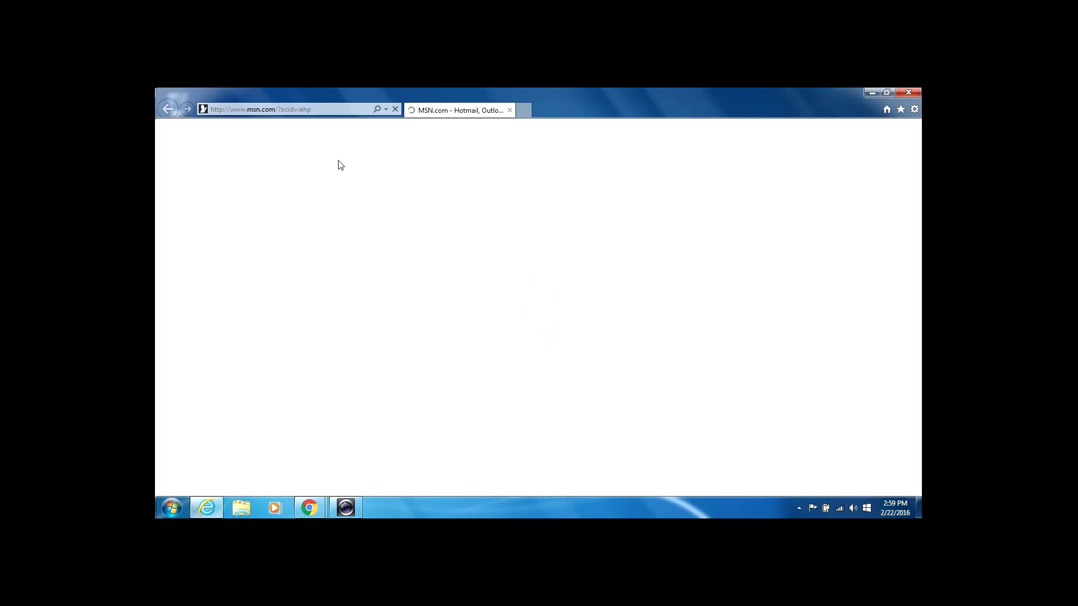
type("y")
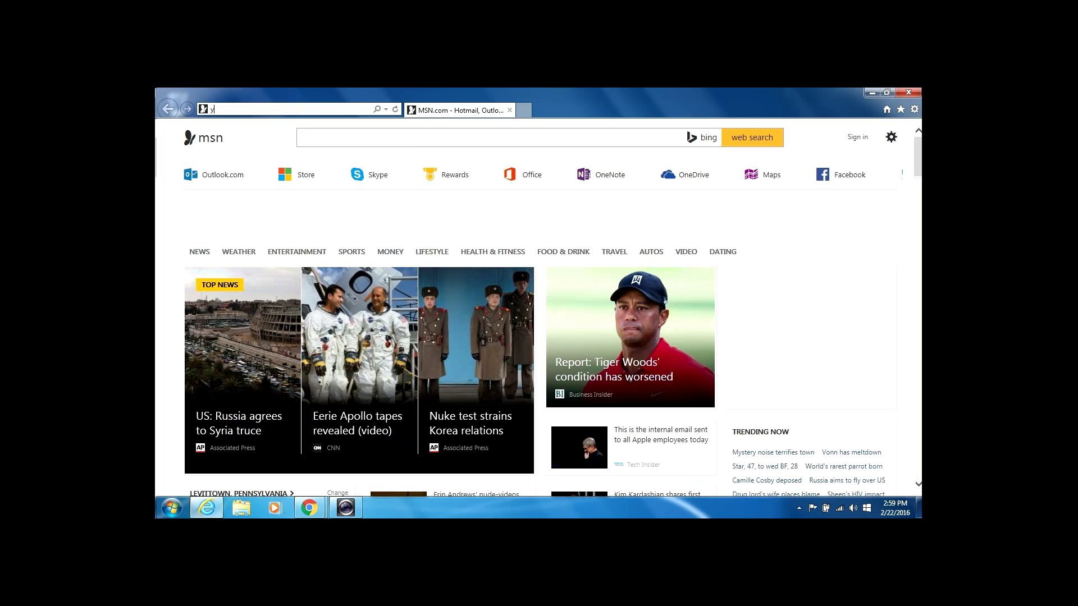
type("ahoo.c")
key("Return")
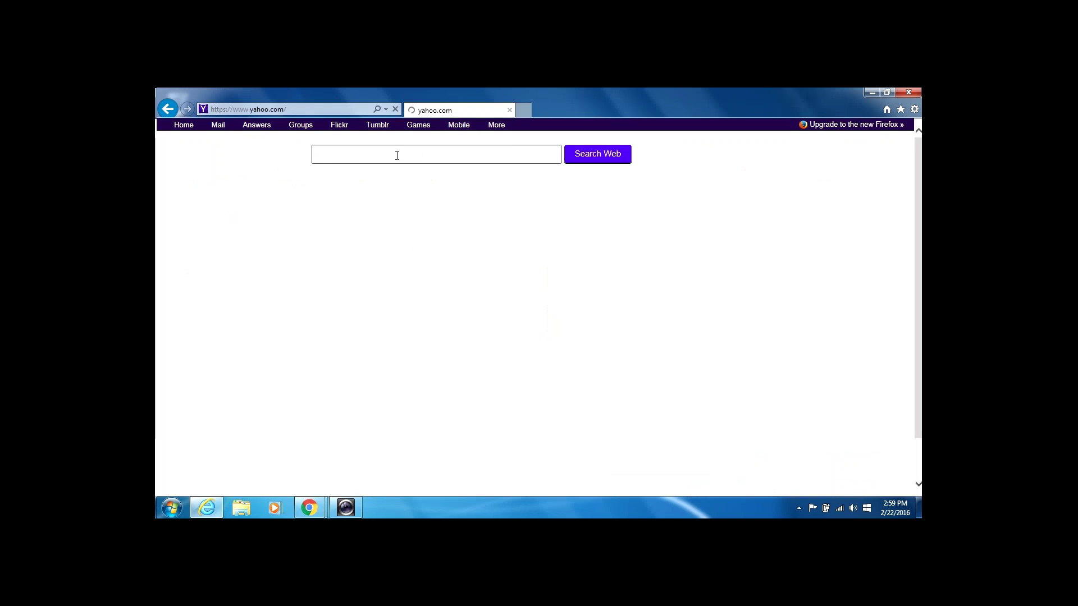
Step: Open the Big Demo invitation in the Yahoo Mail inbox and follow its Join Skype Meeting link
left_click(250, 191)
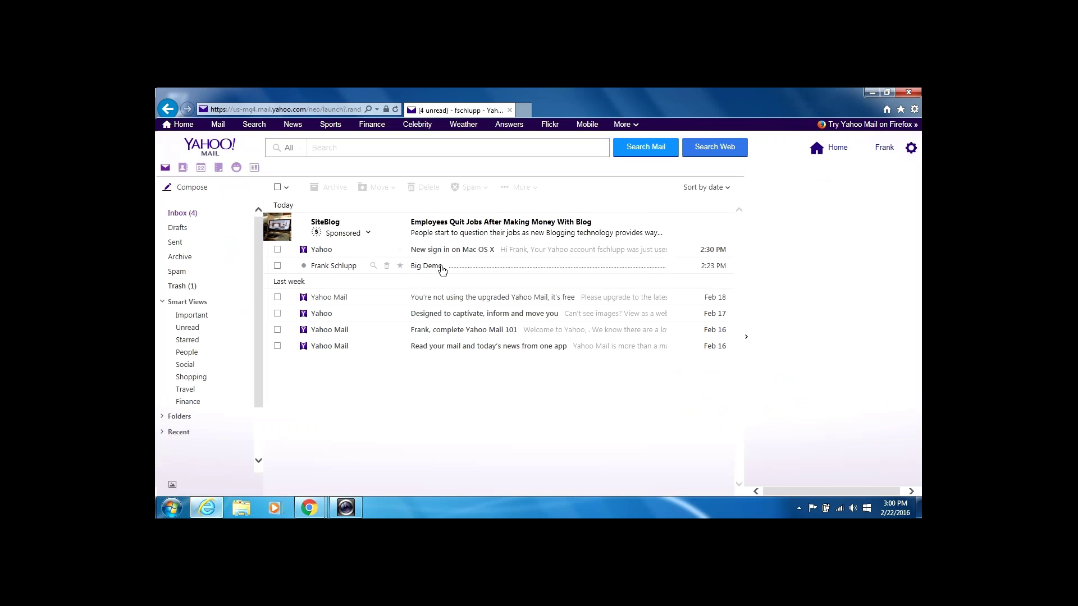
left_click(442, 268)
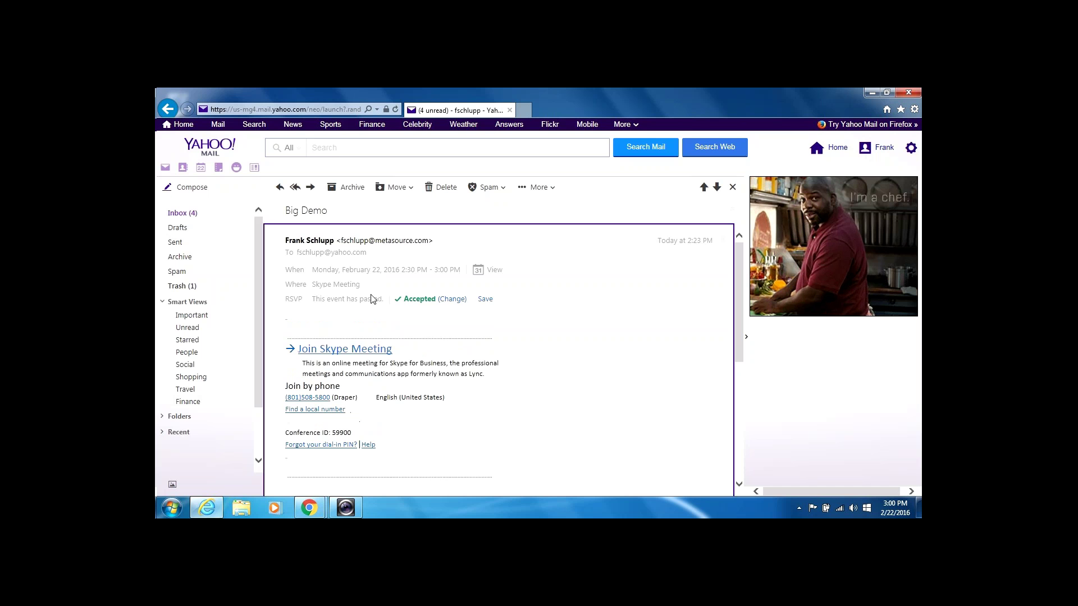
left_click(366, 356)
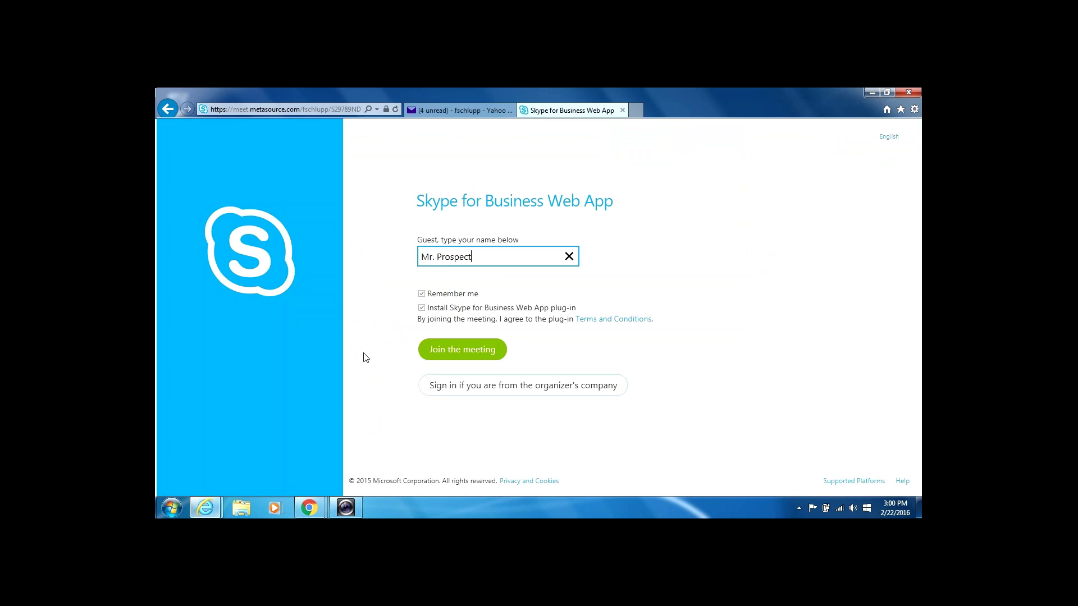
Step: Keep the prefilled guest name and turn off installation of the Skype for Business Web App plug-in
left_click_drag(470, 259, 404, 244)
left_click(484, 258)
left_click(422, 309)
left_click(422, 308)
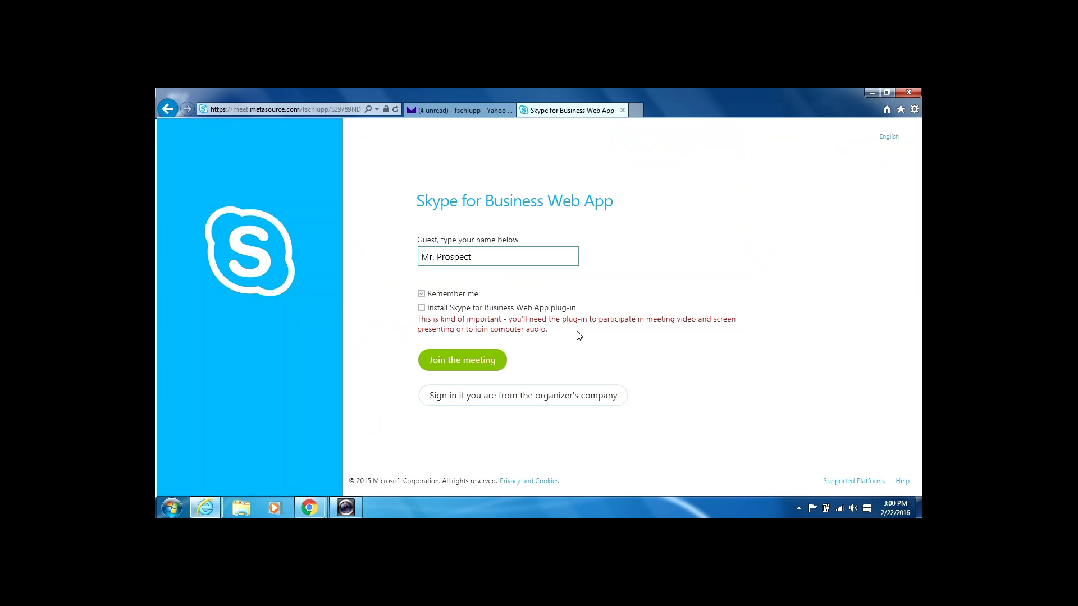
Step: Join the meeting with the Skype for Business Web App plug-in, running its installer and always allowing it for the skype.metasource.com domain
left_click(421, 310)
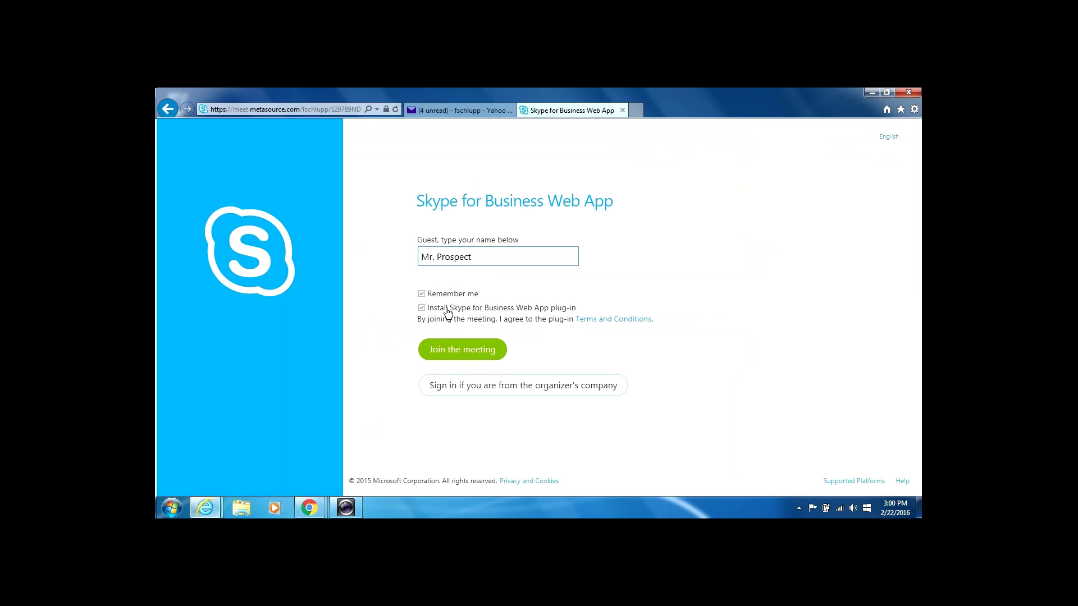
left_click(486, 351)
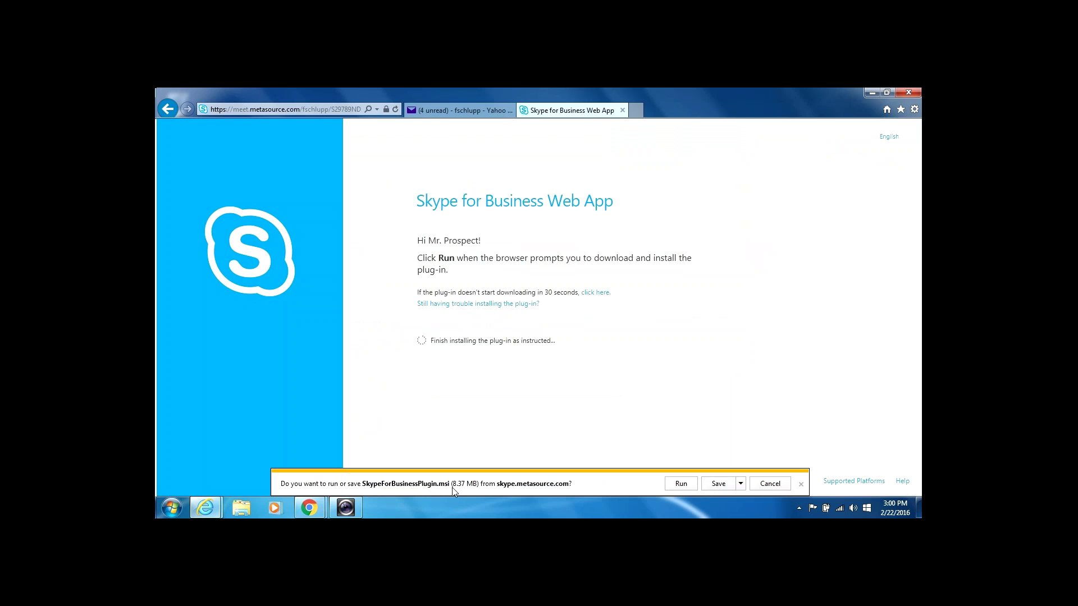
left_click(681, 485)
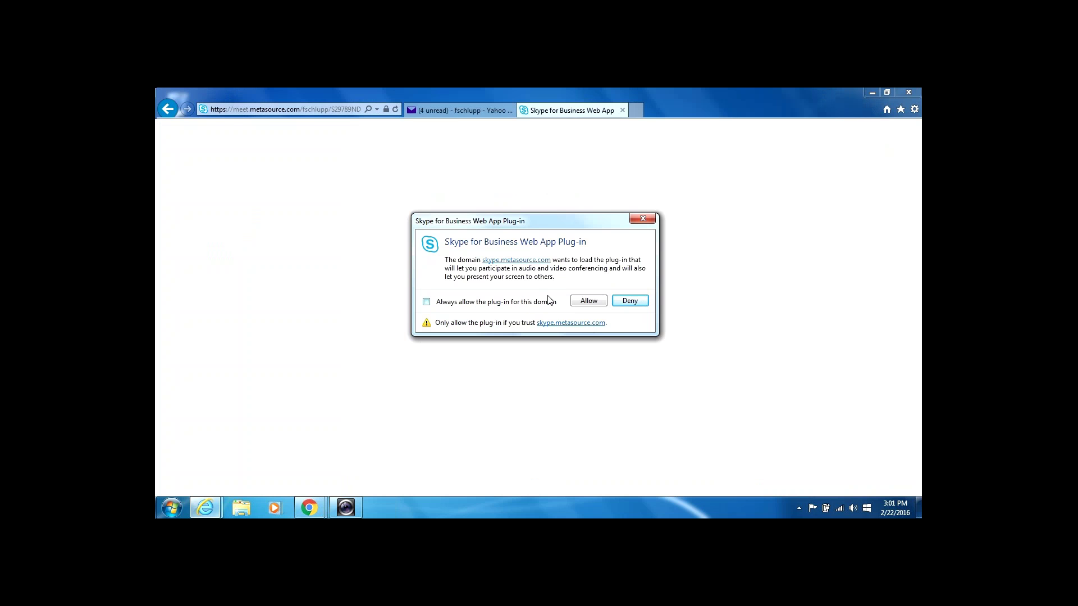
left_click(427, 302)
left_click(584, 303)
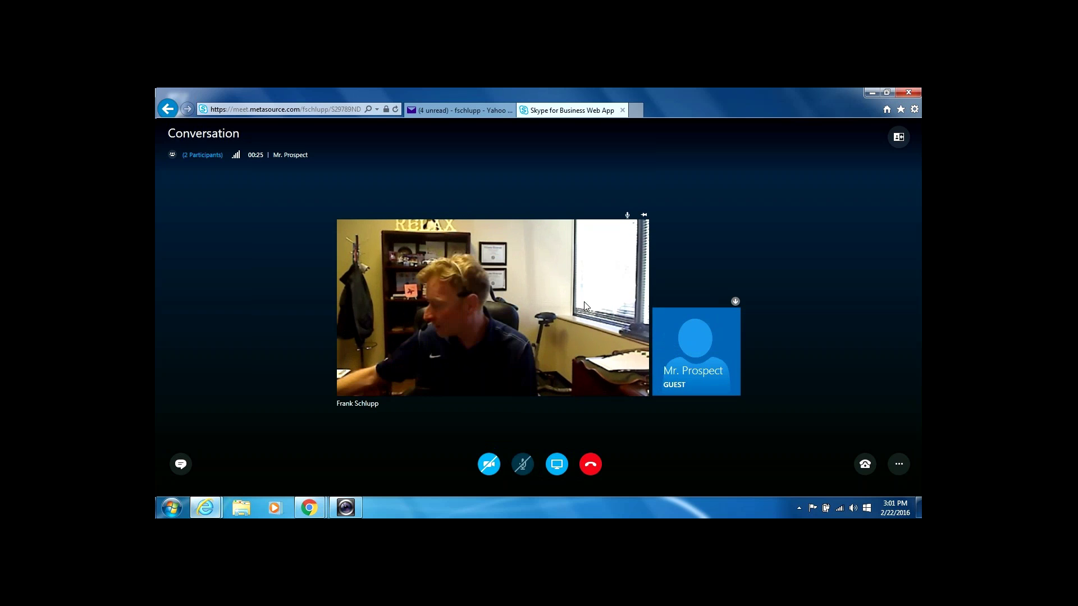
Step: Show the browser full screen and change the meeting layout to Speaker View
key("F11")
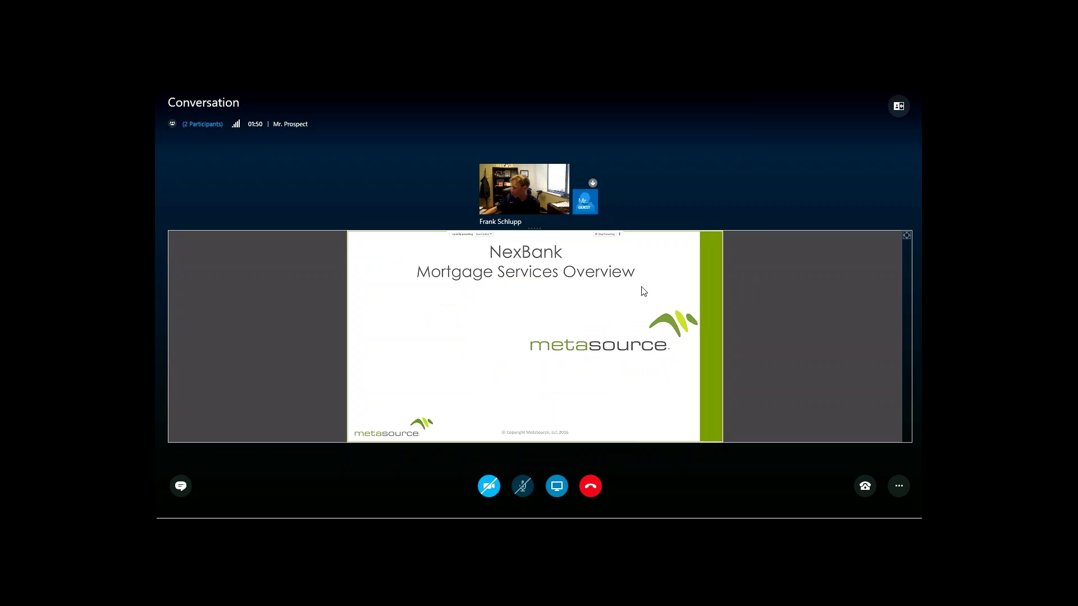
left_click(897, 107)
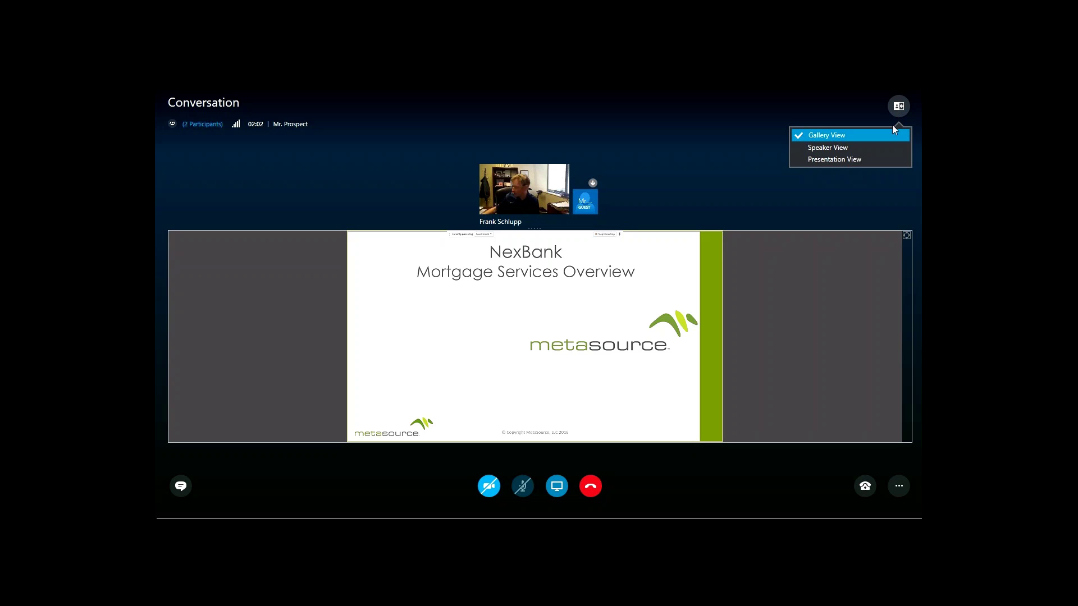
left_click(871, 148)
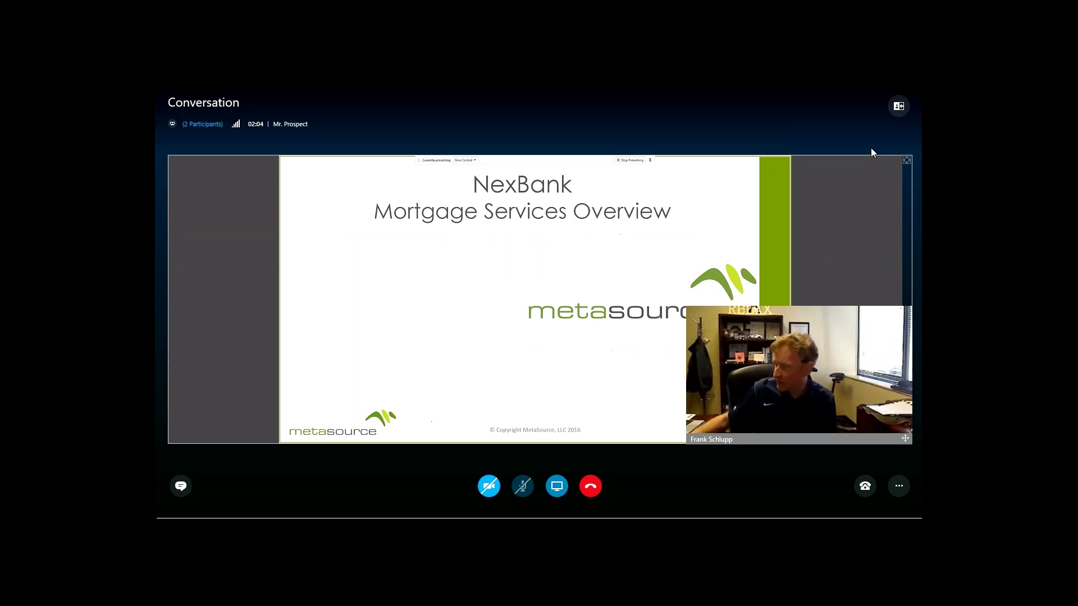